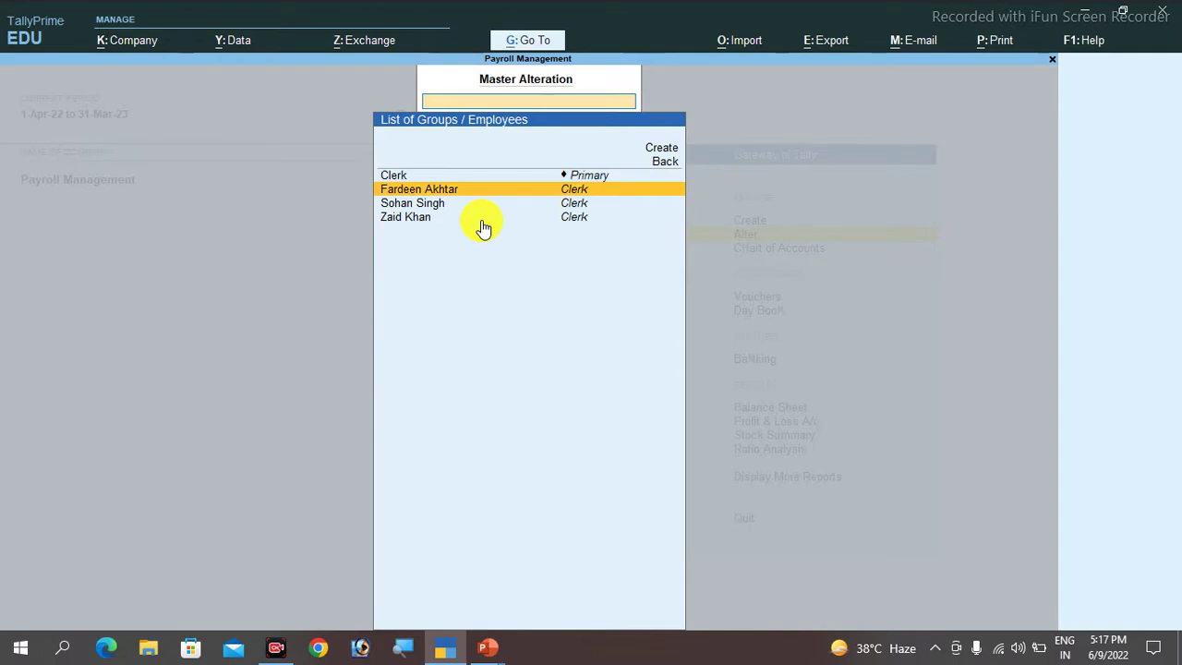
# - Review the salary details of the first two employees in the Clerk group
pyautogui.press('BackSpace')
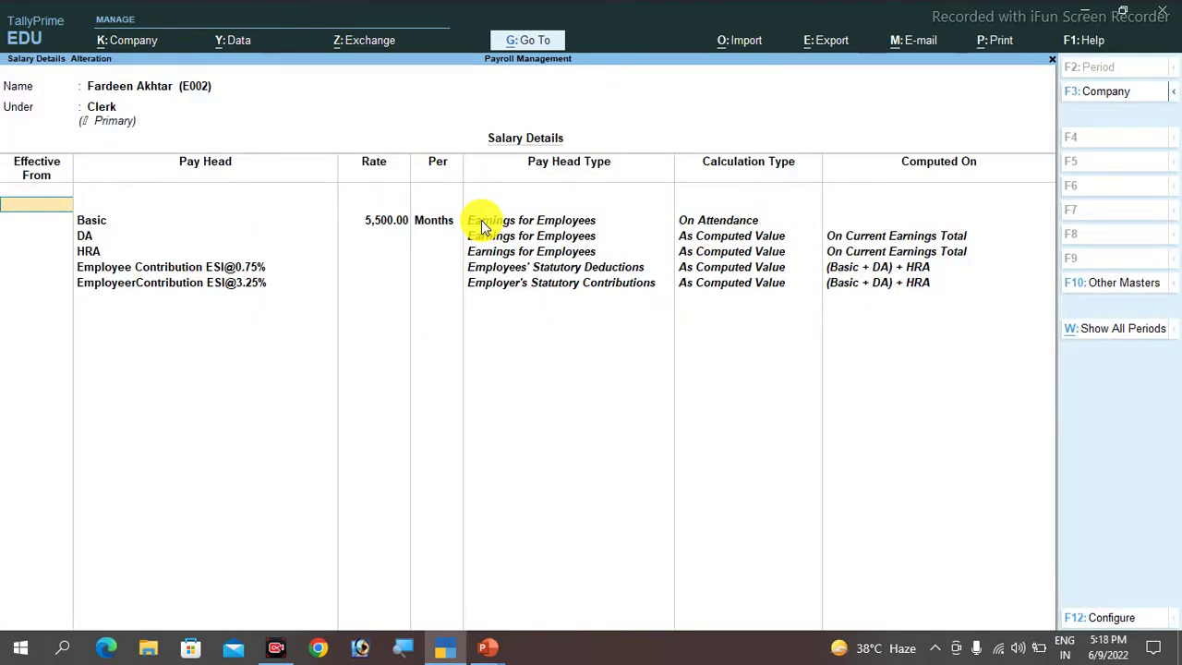
pyautogui.press('Escape')
pyautogui.press('y')
pyautogui.press('Down')
pyautogui.press('Return')
pyautogui.press('BackSpace')
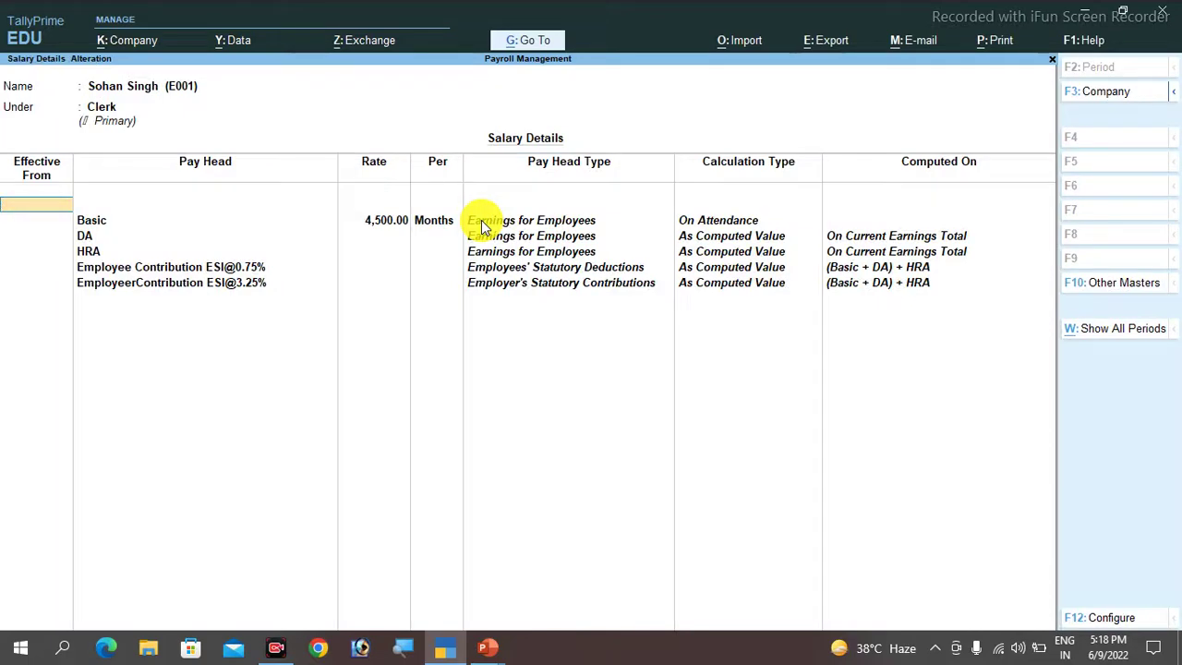
pyautogui.press('Escape')
pyautogui.press('y')
# - Review the salary details of the third Clerk employee and return to the Gateway of Tally
pyautogui.press('Down')
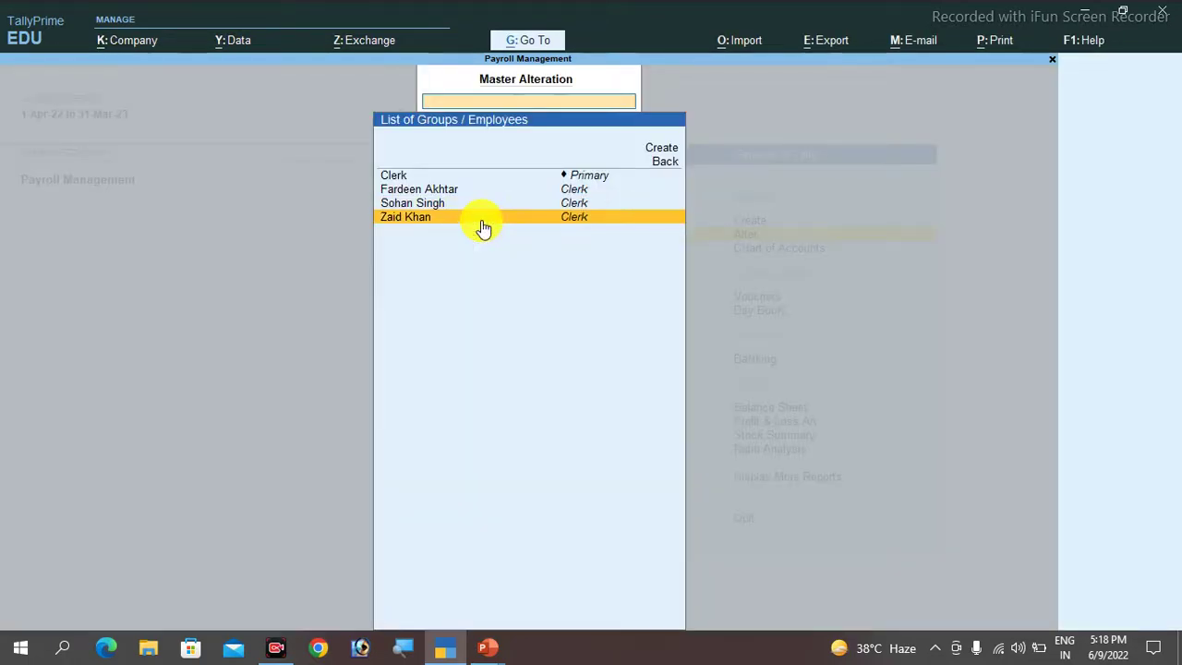
pyautogui.press('Return')
pyautogui.press('BackSpace')
pyautogui.press('Escape')
pyautogui.press('y')
pyautogui.press('Escape')
pyautogui.press('Escape')
# - Review the saved 31-May-22 ESI contribution, salary and attendance vouchers, and close them without changes
pyautogui.press('Down')
pyautogui.press('Down')
pyautogui.press('Down')
pyautogui.press('Up')
pyautogui.press('Return')
pyautogui.press('pageup')
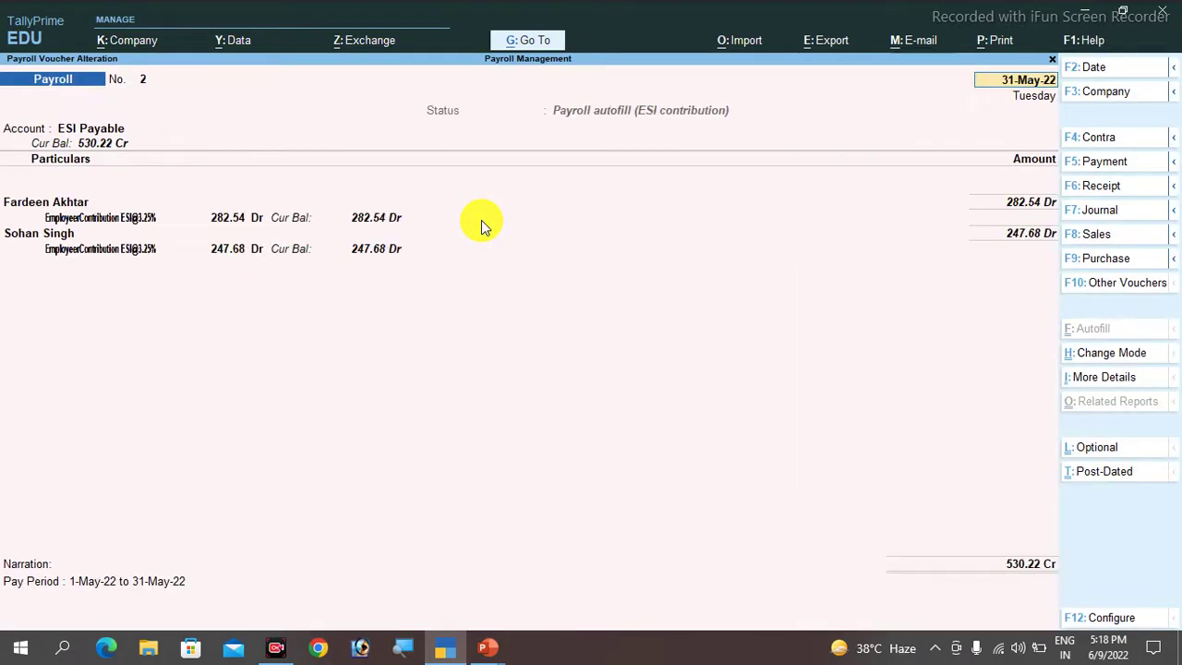
pyautogui.press('pageup')
pyautogui.press('pageup')
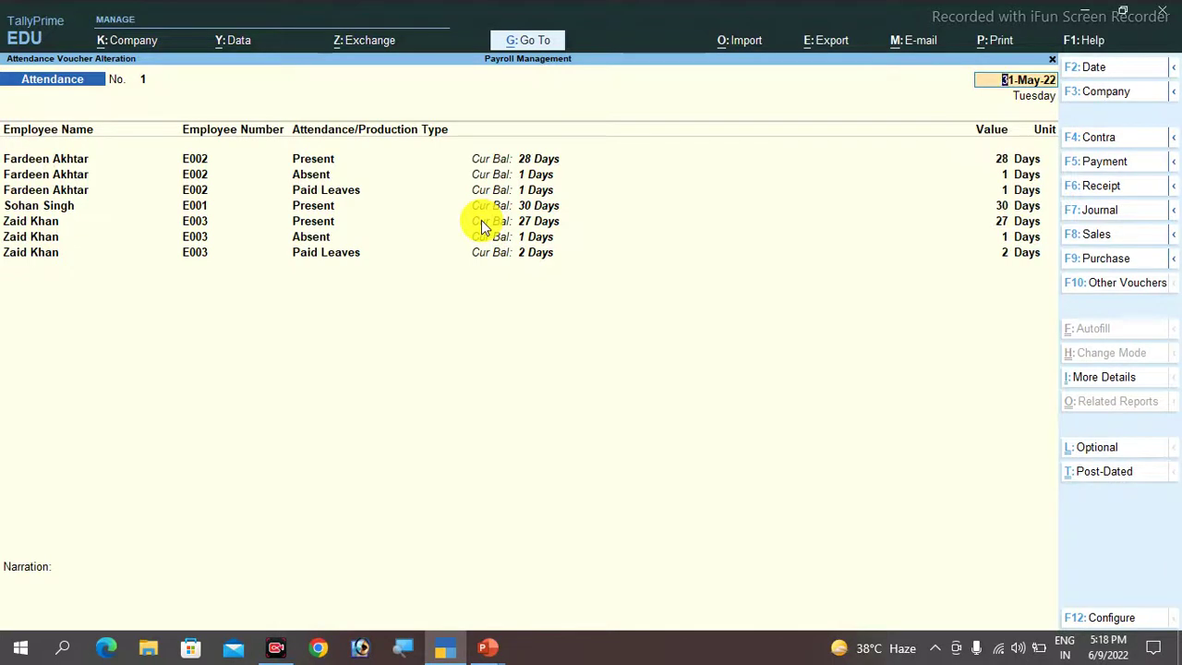
pyautogui.press('pagedown')
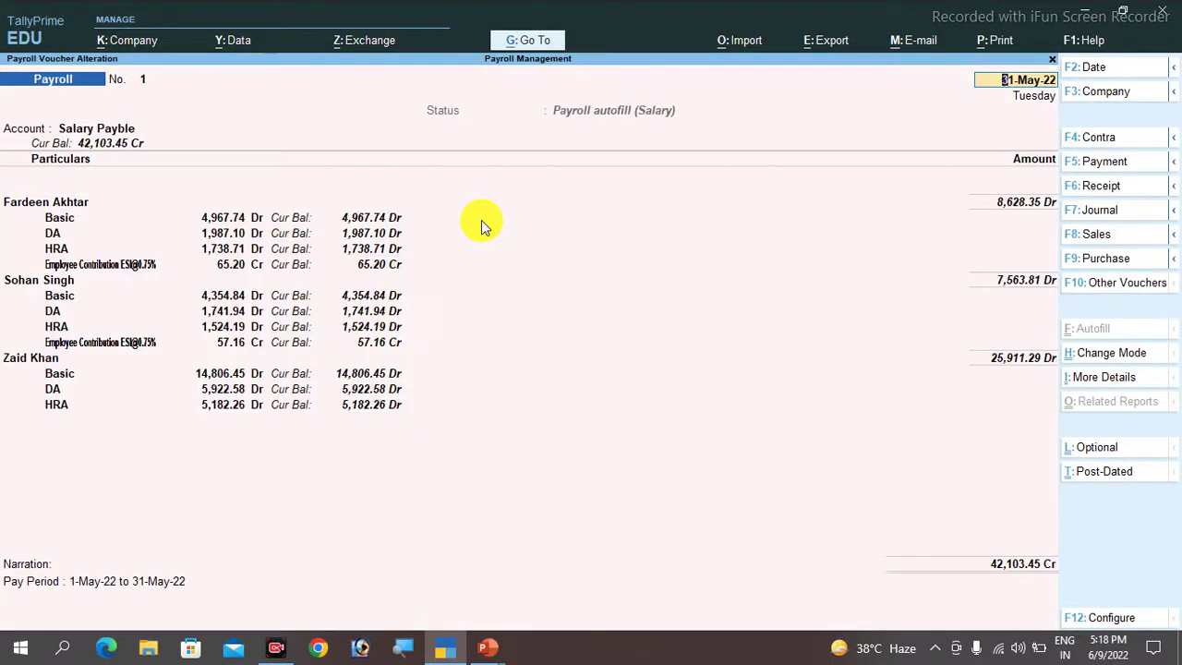
pyautogui.press('Escape')
pyautogui.press('y')
pyautogui.press('Escape')
pyautogui.press('y')
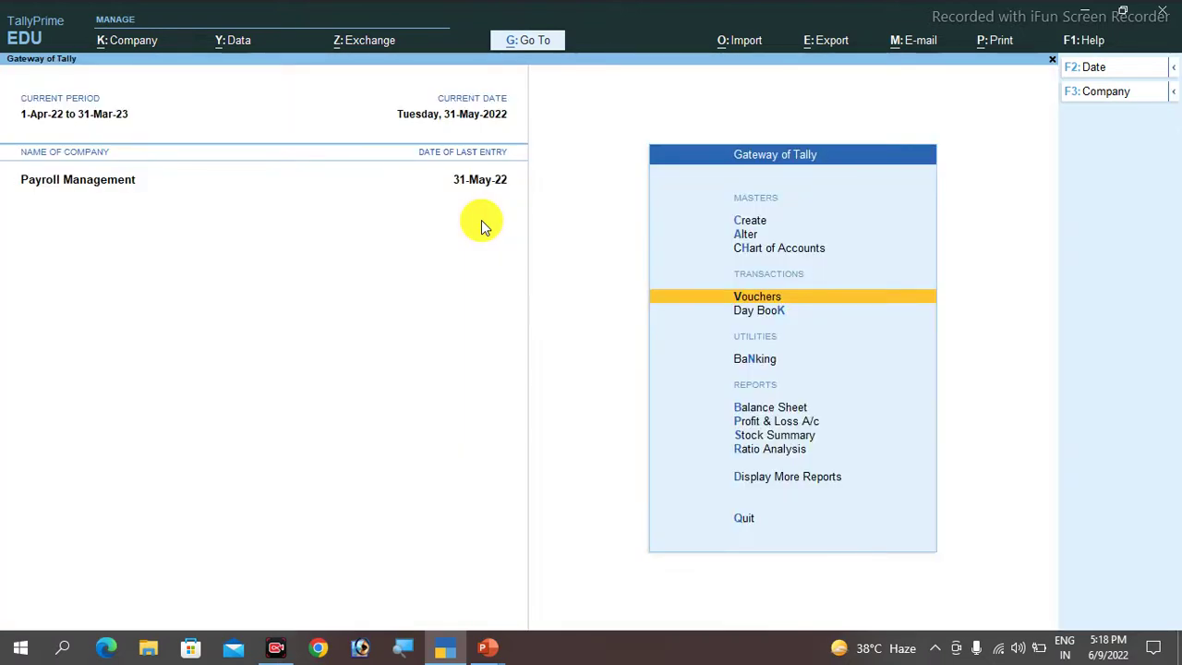
# - Open the list of payroll reports from the additional reports
pyautogui.press('Down')
pyautogui.press('Down')
pyautogui.press('Down')
pyautogui.press('Down')
pyautogui.press('Down')
pyautogui.press('Down')
pyautogui.press('Down')
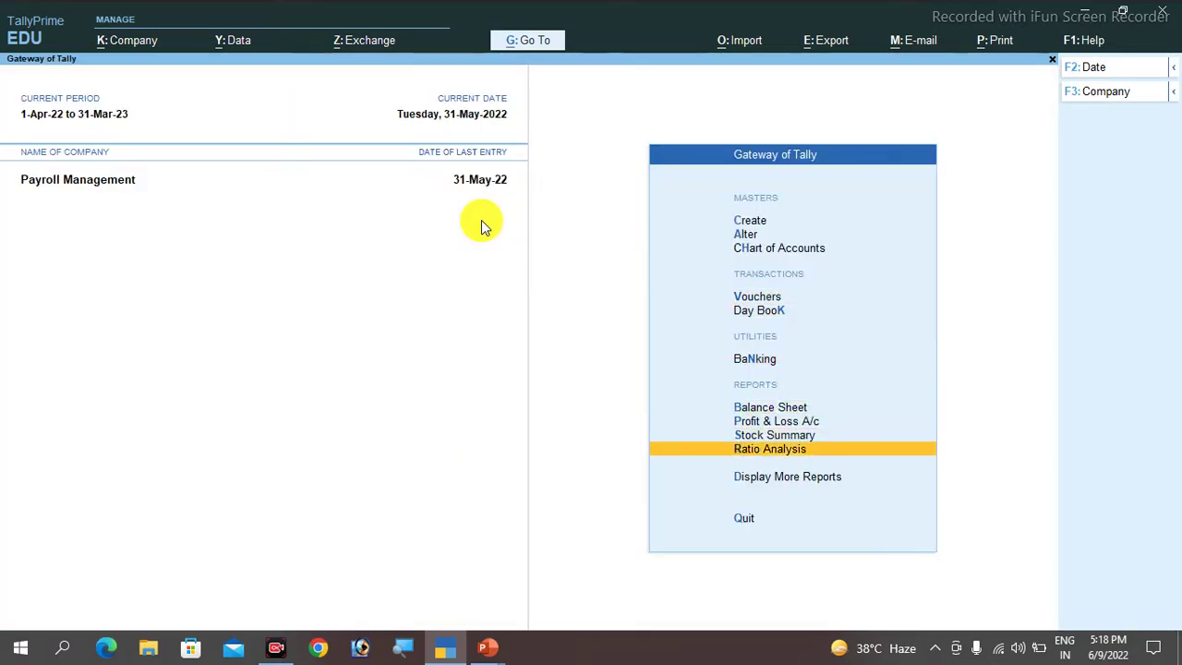
pyautogui.press('Return')
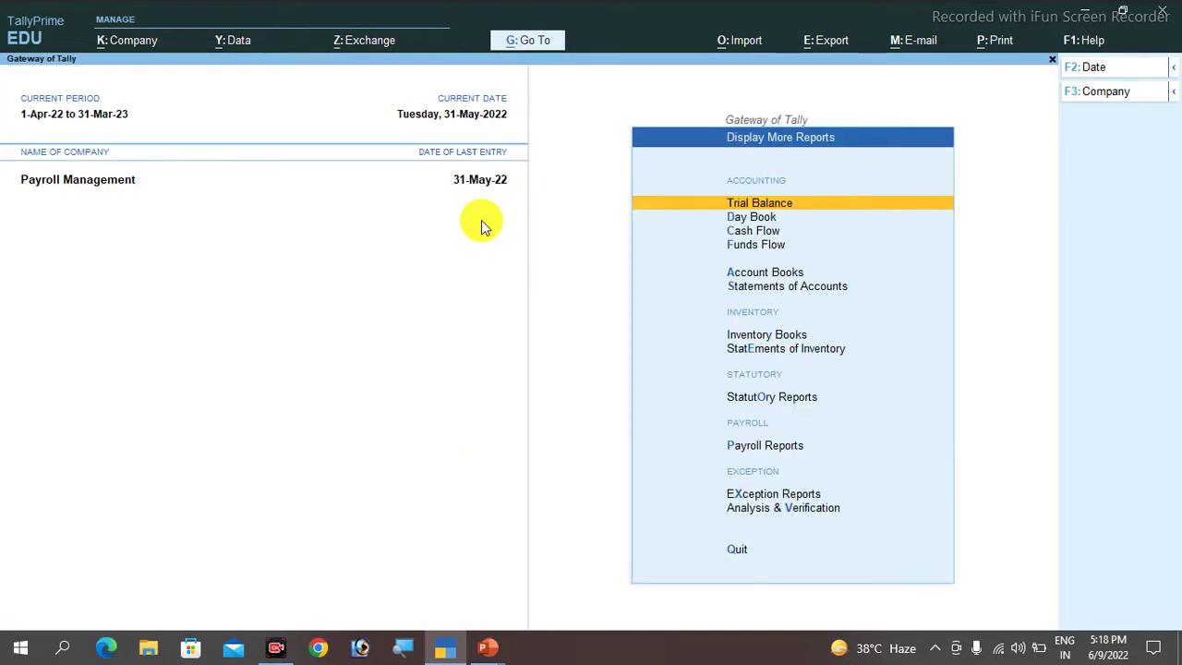
pyautogui.press('Down')
pyautogui.press('Down')
pyautogui.press('Down')
pyautogui.press('Down')
pyautogui.press('Down')
pyautogui.press('Down')
pyautogui.press('Down')
pyautogui.press('Down')
pyautogui.press('Down')
pyautogui.press('Down')
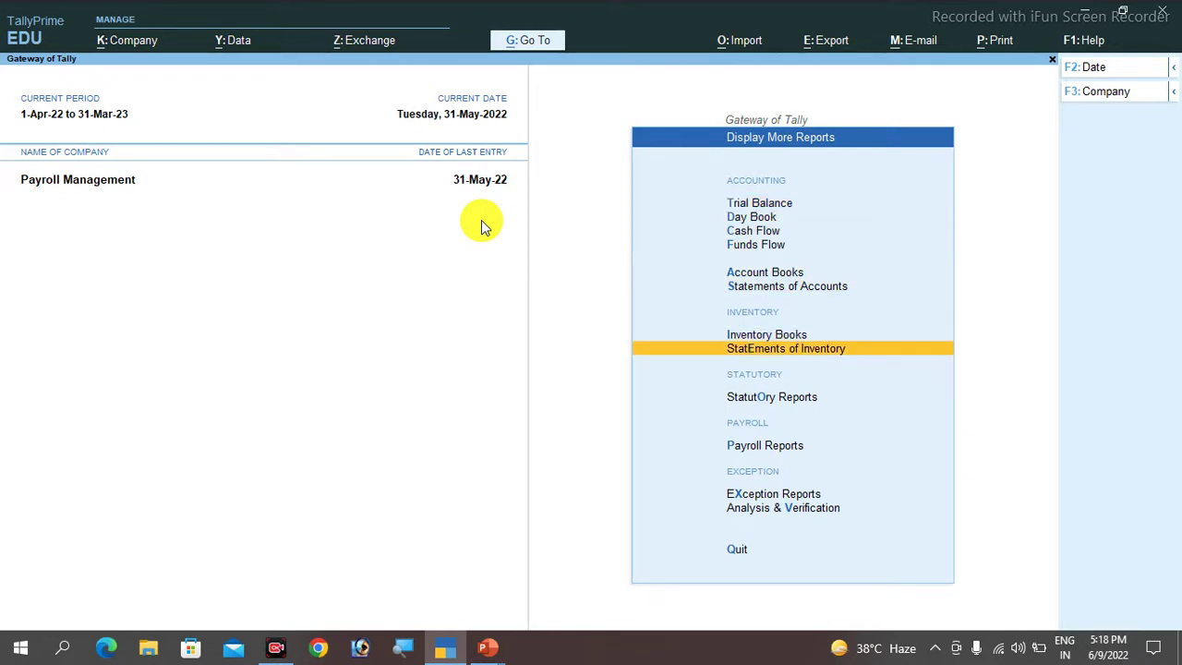
pyautogui.press('Up')
pyautogui.press('Return')
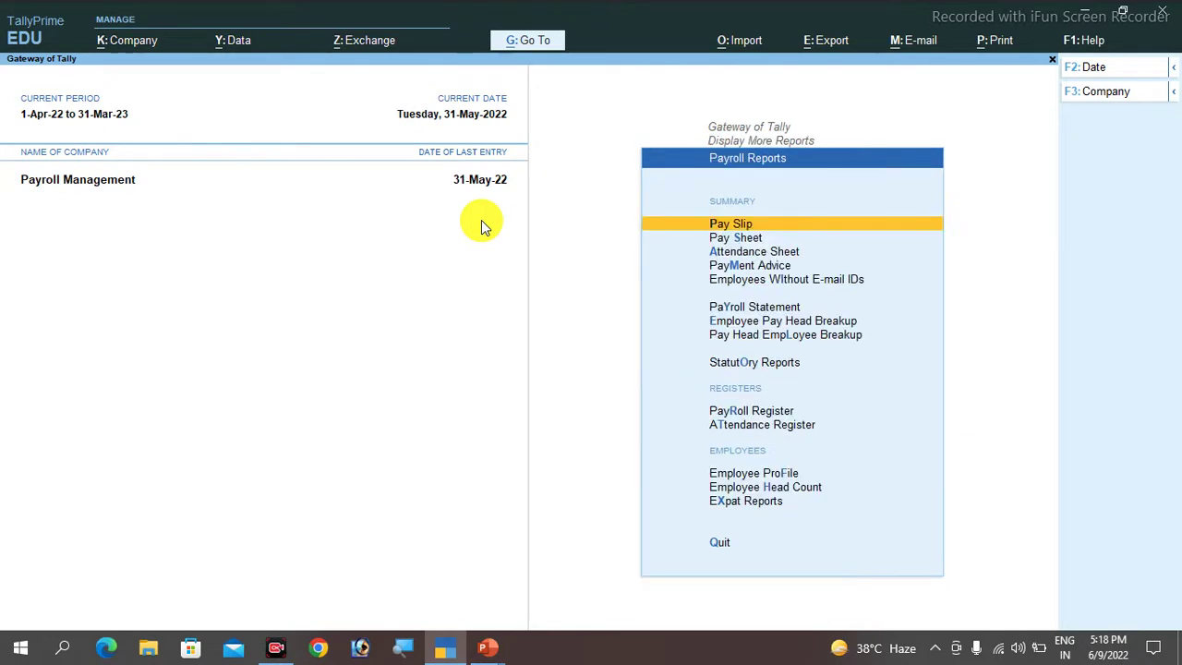
# - View the Gratuity summary among the payroll statutory reports and return to the Gateway of Tally
pyautogui.press('Down')
pyautogui.press('Down')
pyautogui.press('Down')
pyautogui.press('Down')
pyautogui.press('Down')
pyautogui.press('Down')
pyautogui.press('Down')
pyautogui.press('Down')
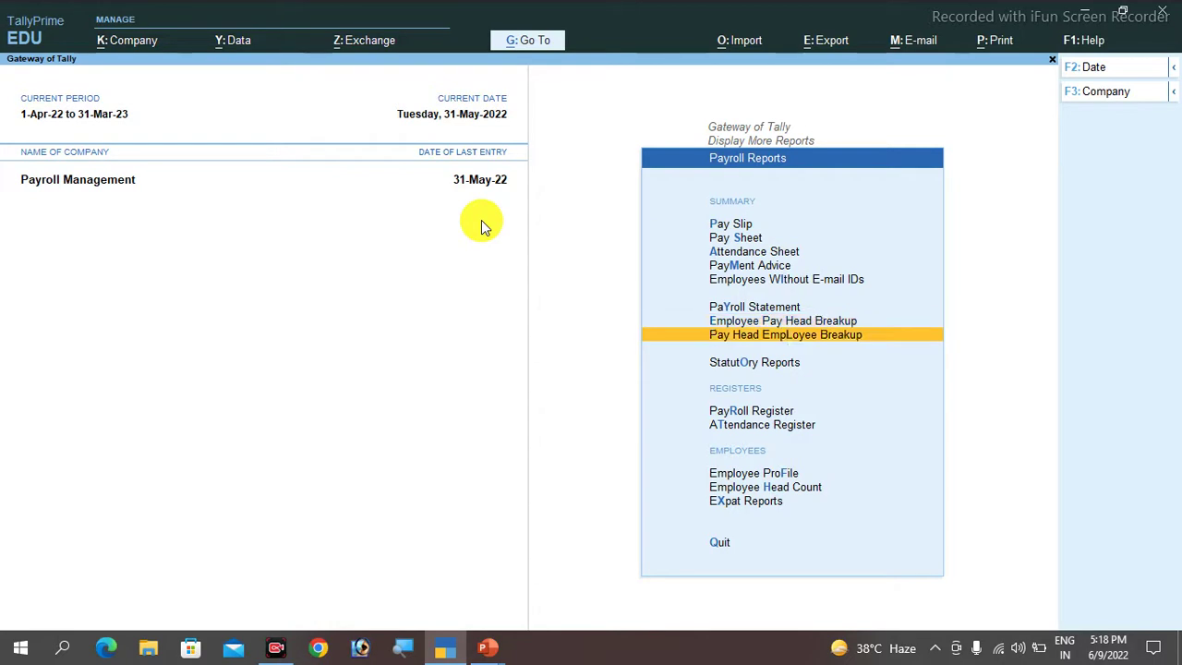
pyautogui.press('Return')
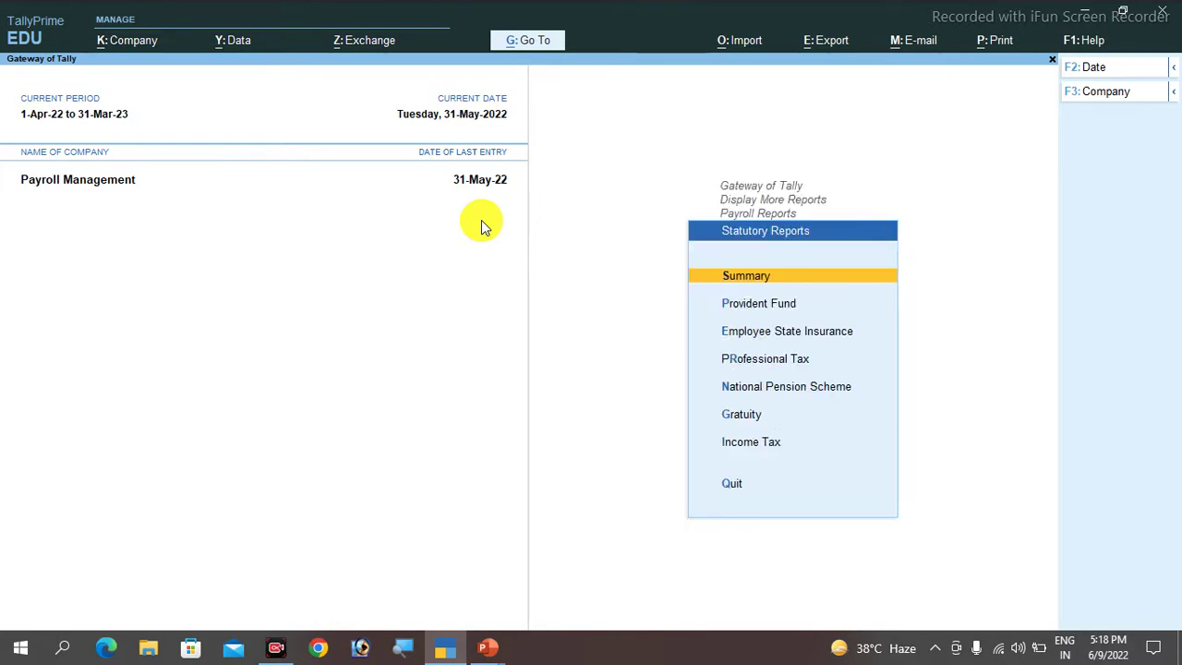
pyautogui.press('Down')
pyautogui.press('Down')
pyautogui.press('Down')
pyautogui.press('Down')
pyautogui.press('Down')
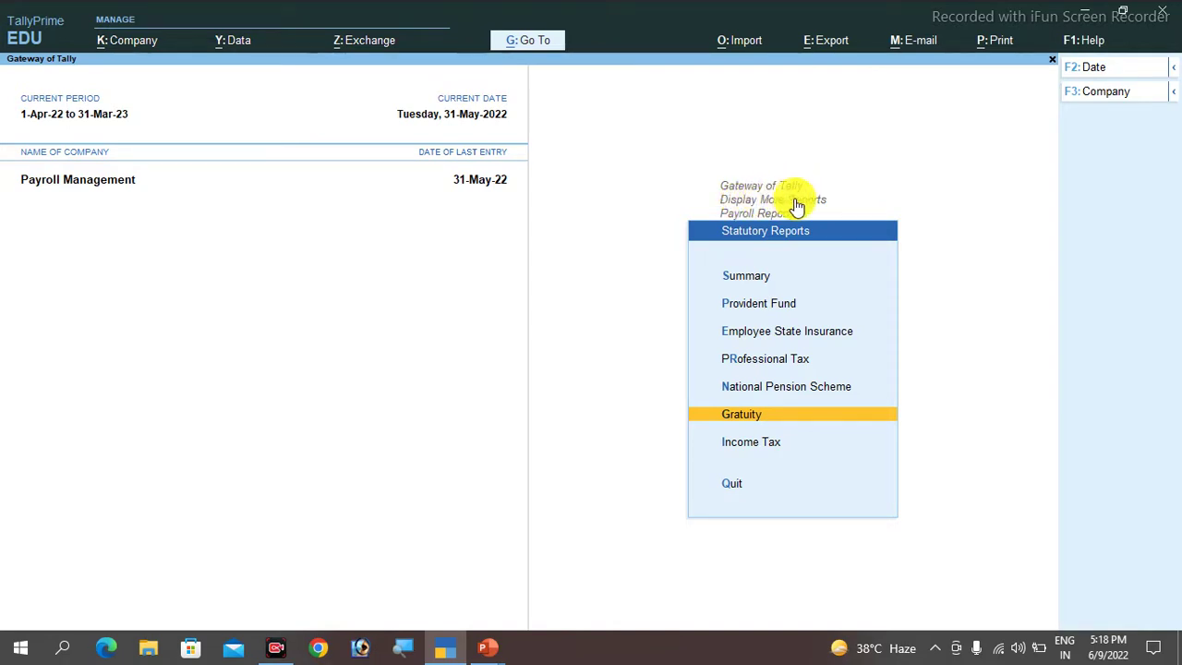
pyautogui.click(747, 423)
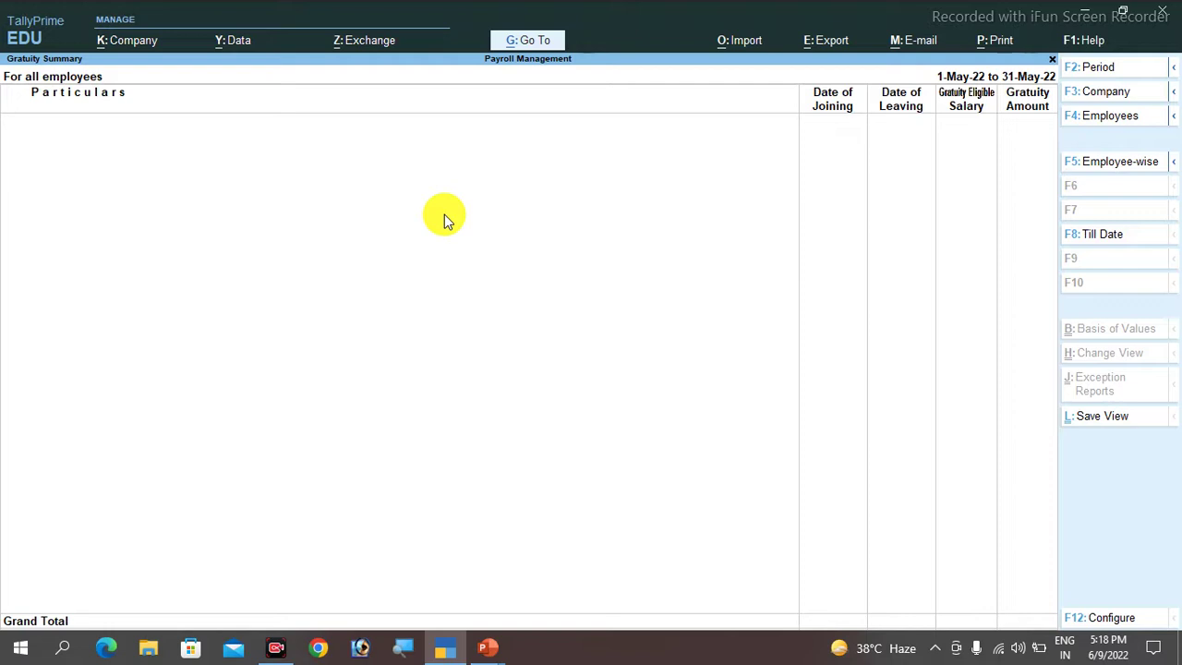
pyautogui.press('Escape')
pyautogui.press('Escape')
pyautogui.press('Escape')
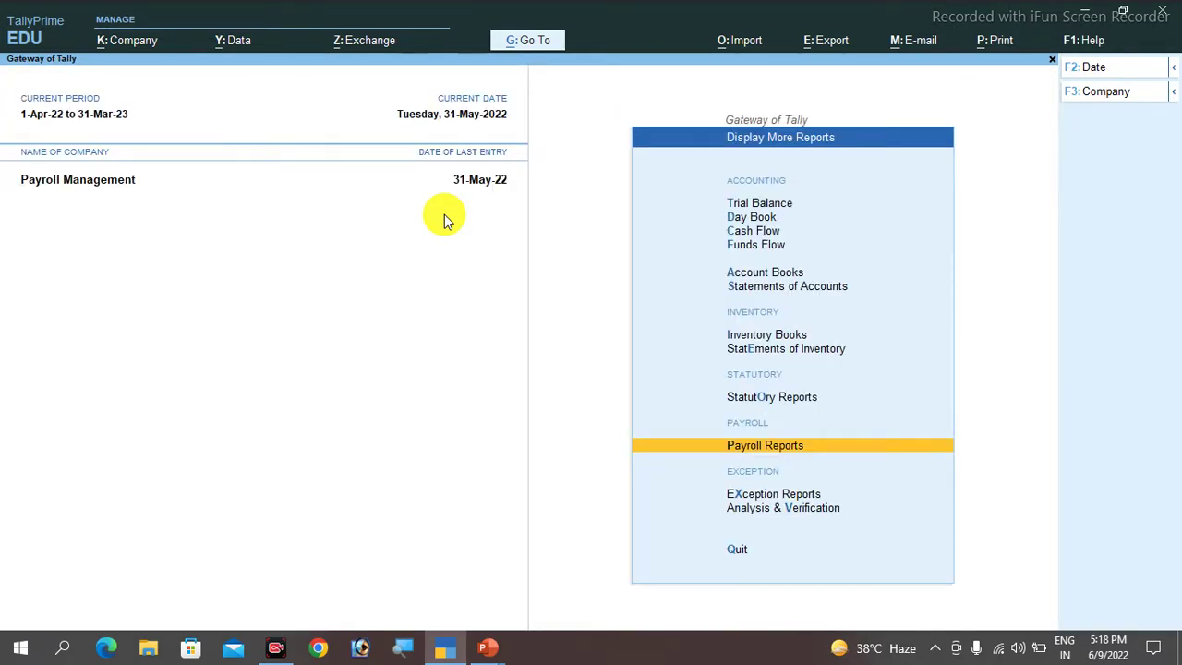
pyautogui.press('Escape')
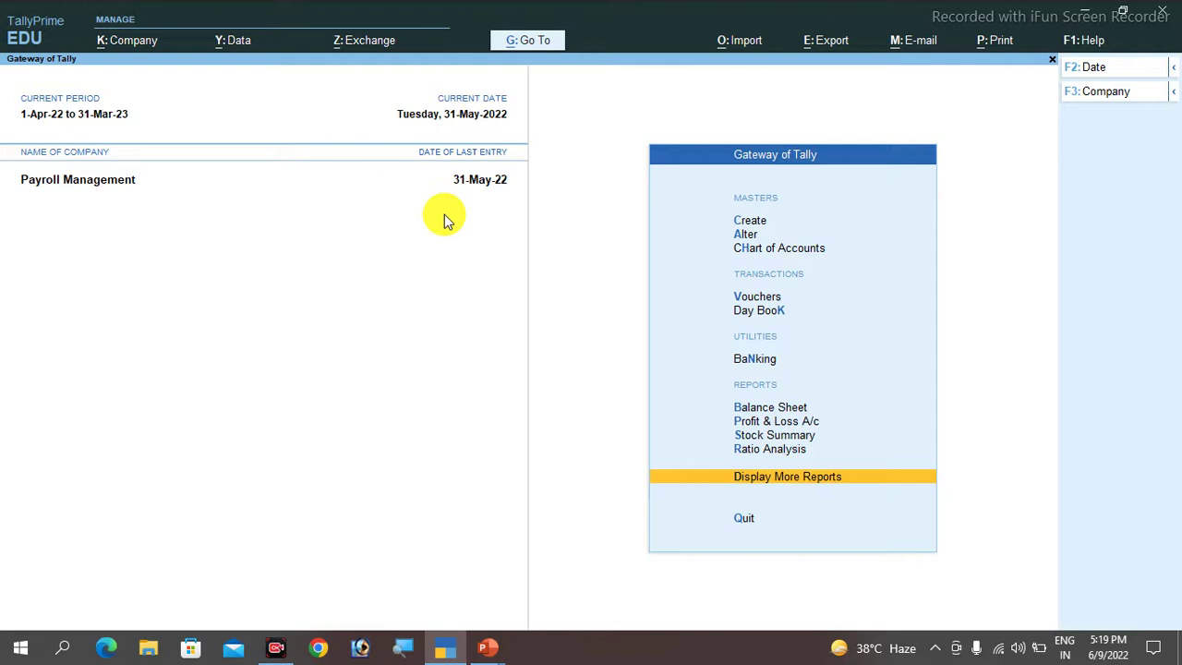
# - Start creating a new pay head in the payroll masters
pyautogui.press('Up')
pyautogui.press('Up')
pyautogui.press('Up')
pyautogui.press('Up')
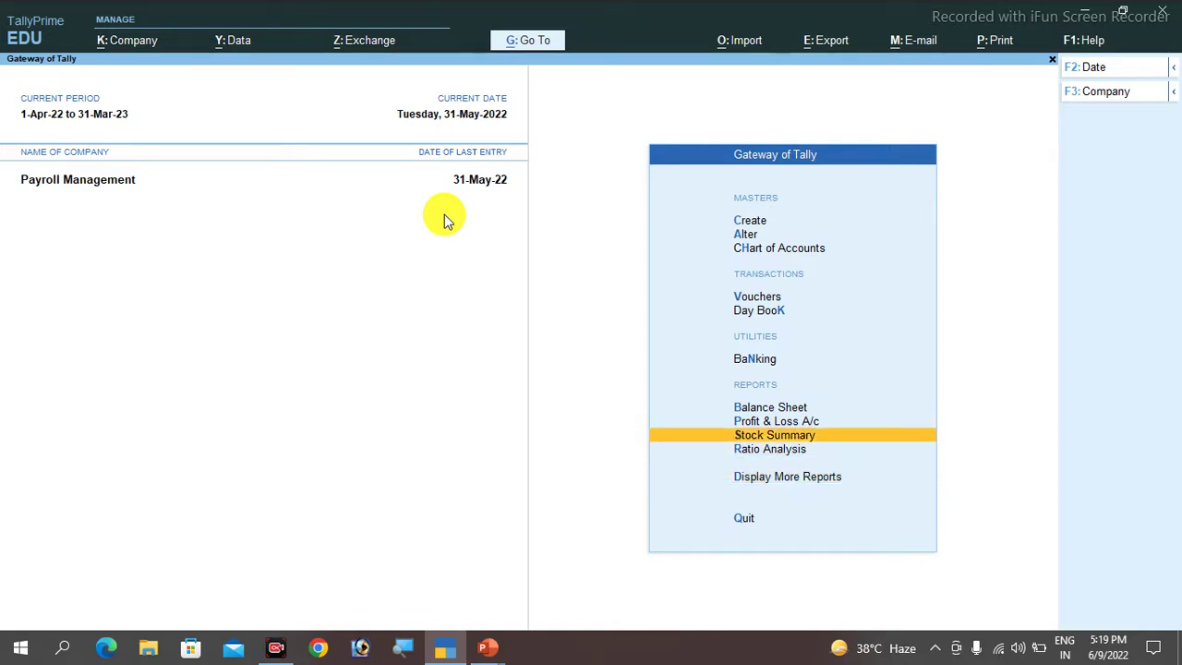
pyautogui.press('Up')
pyautogui.press('Up')
pyautogui.press('Up')
pyautogui.press('Up')
pyautogui.press('Up')
pyautogui.press('Up')
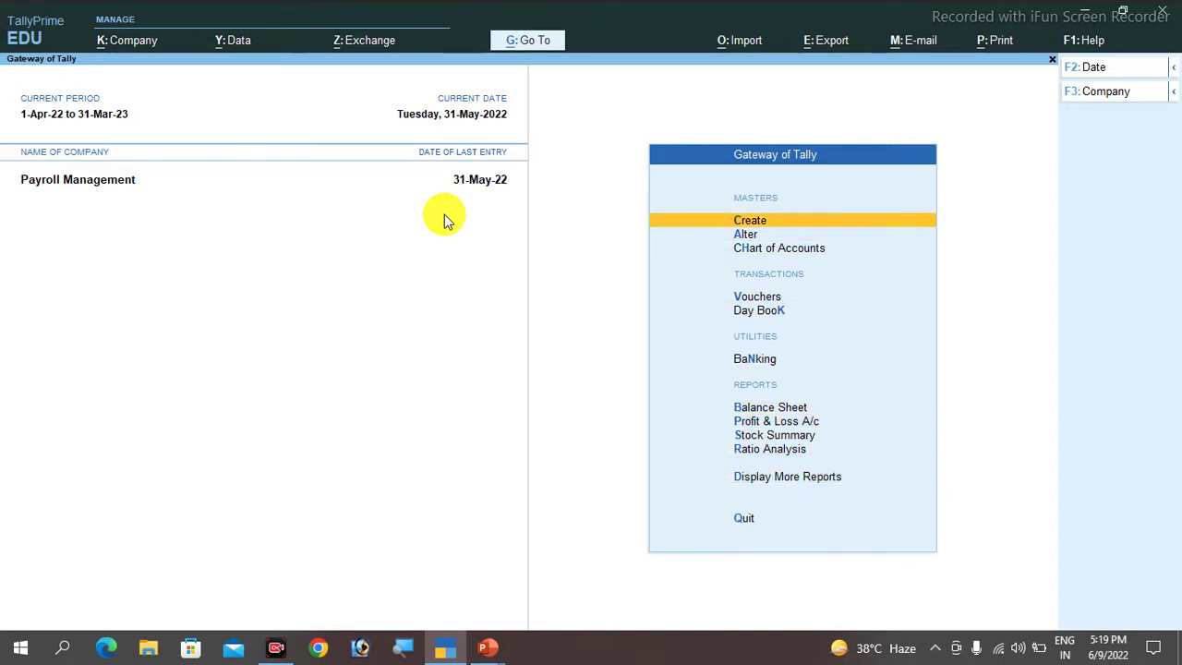
pyautogui.press('Return')
pyautogui.press('Down')
pyautogui.press('Down')
pyautogui.press('Down')
pyautogui.press('Down')
pyautogui.press('Down')
pyautogui.press('Down')
pyautogui.press('Down')
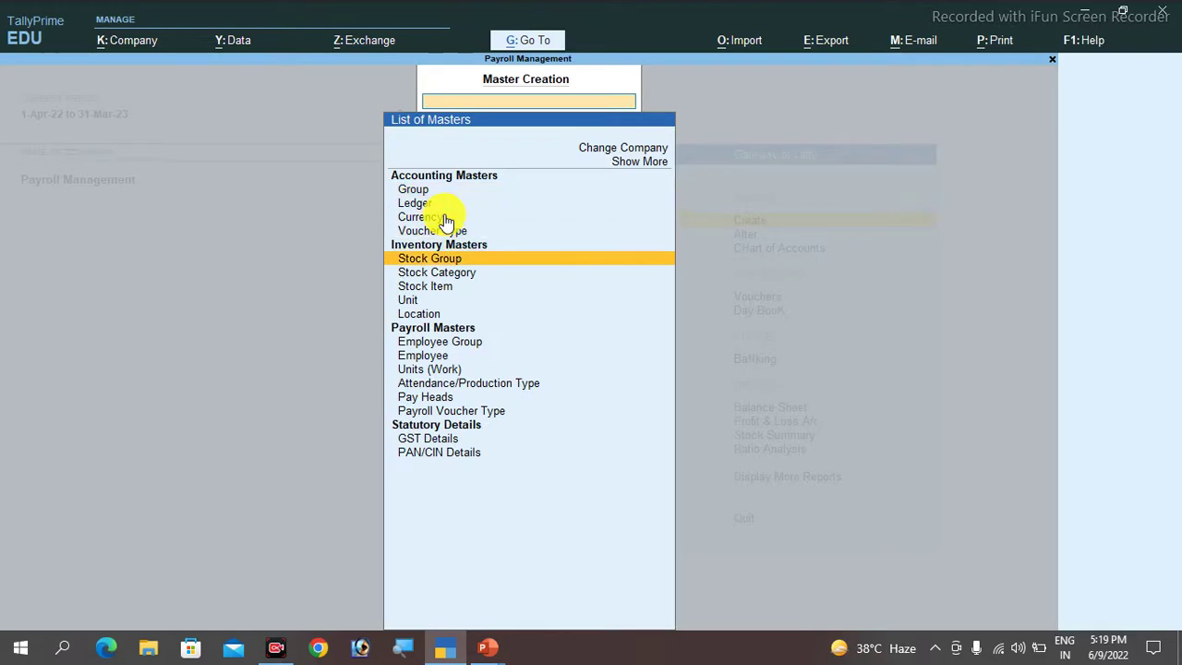
pyautogui.press('Down')
pyautogui.press('Down')
pyautogui.press('Down')
pyautogui.press('Down')
pyautogui.press('Down')
pyautogui.press('Down')
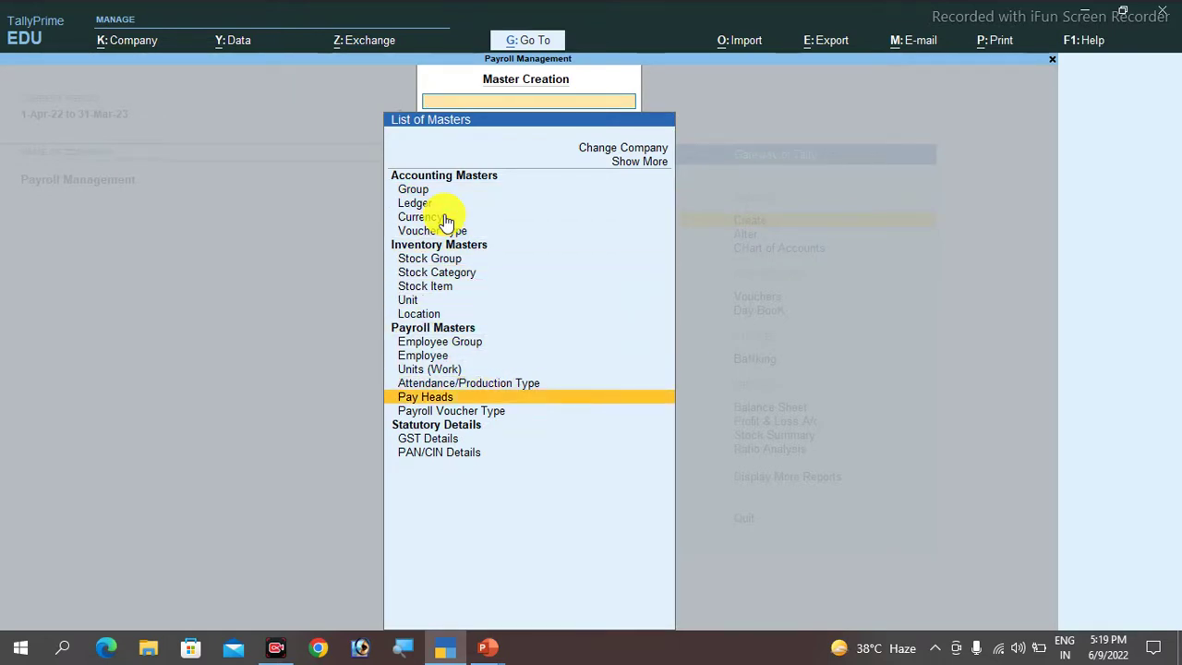
pyautogui.press('Return')
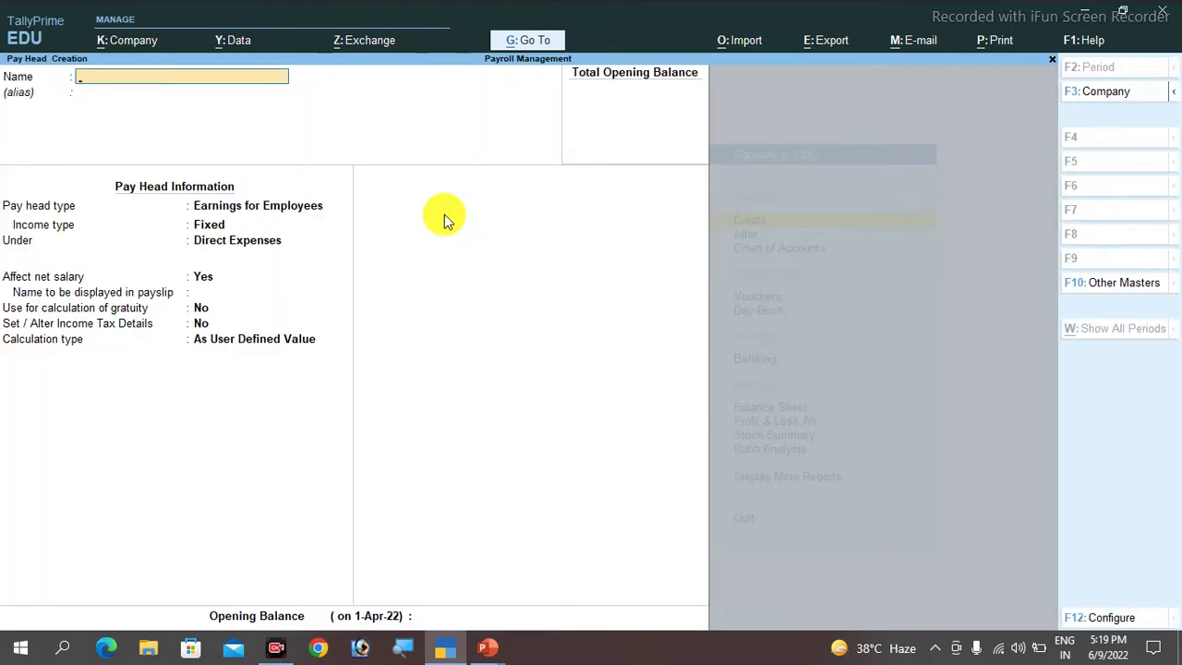
# - Name the pay head Gratuity, leave its alias blank and set the pay head type to Gratuity
pyautogui.write('Gratuity')
pyautogui.press('Return')
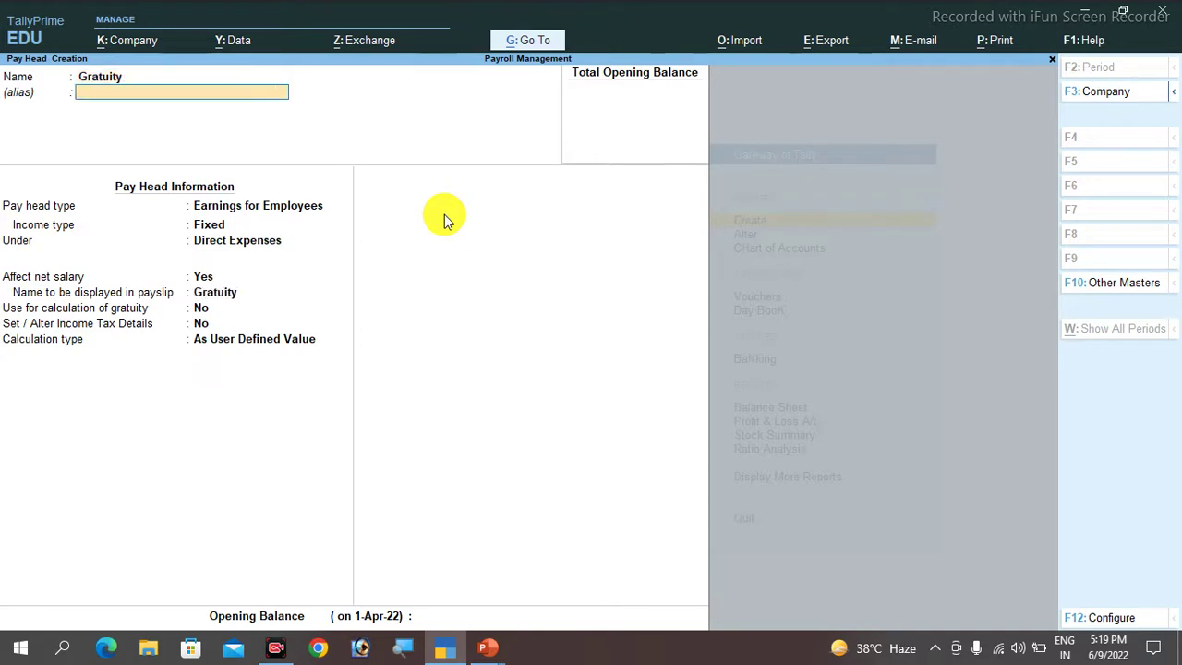
pyautogui.press('Return')
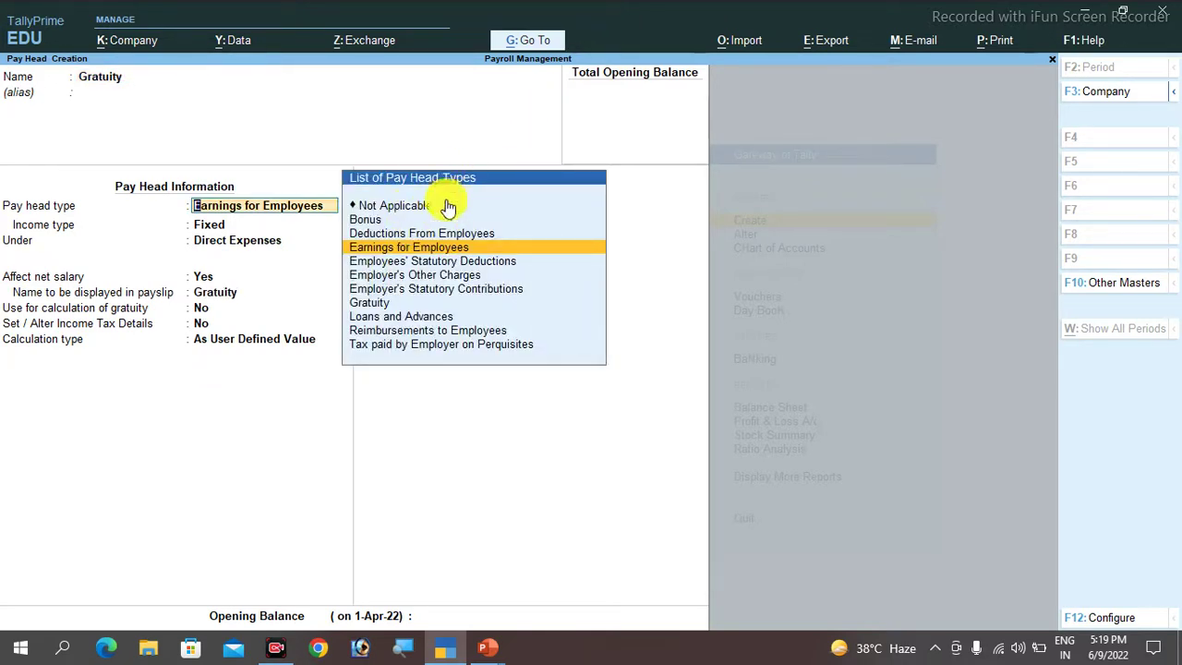
pyautogui.press('Down')
pyautogui.press('Down')
pyautogui.press('Down')
pyautogui.press('Down')
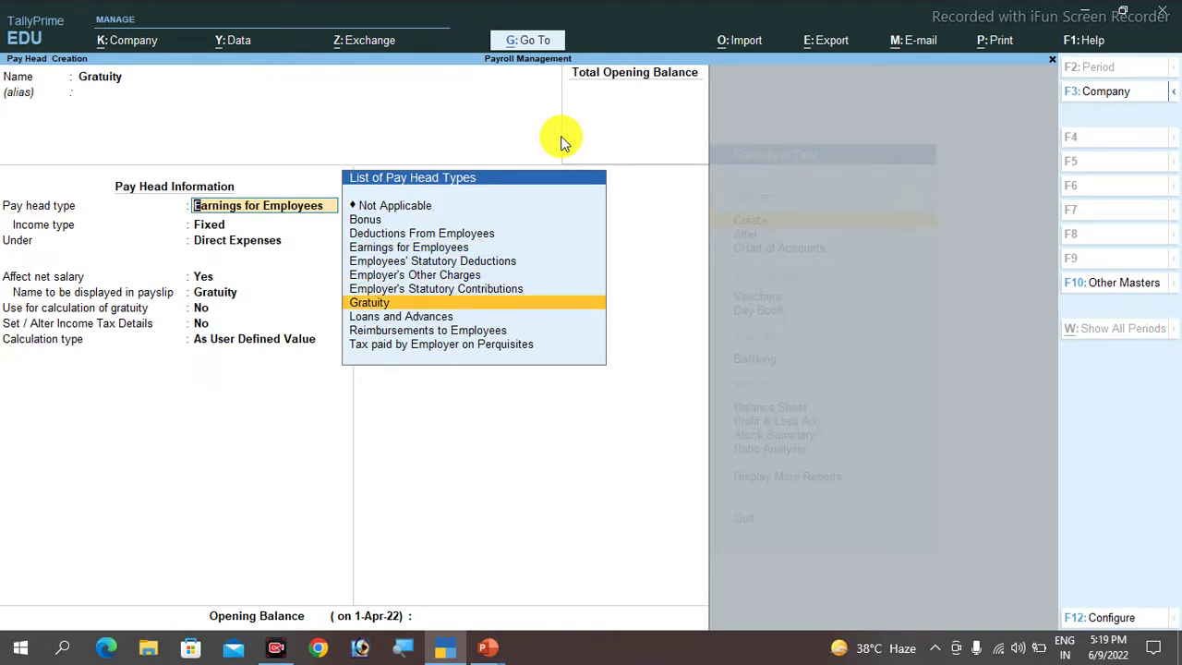
pyautogui.press('Return')
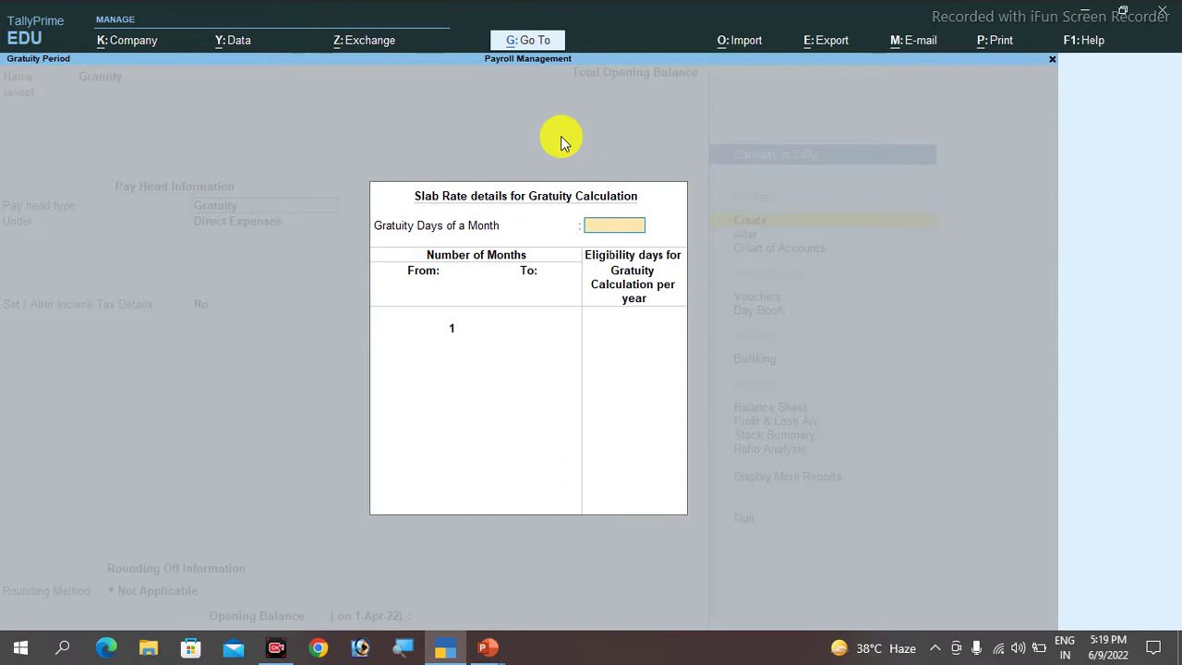
# - Check the gratuity formula in the PowerPoint slide show, and set Gratuity Days of a Month to 26 in TallyPrime
pyautogui.hotkey('alt', 'Tab')
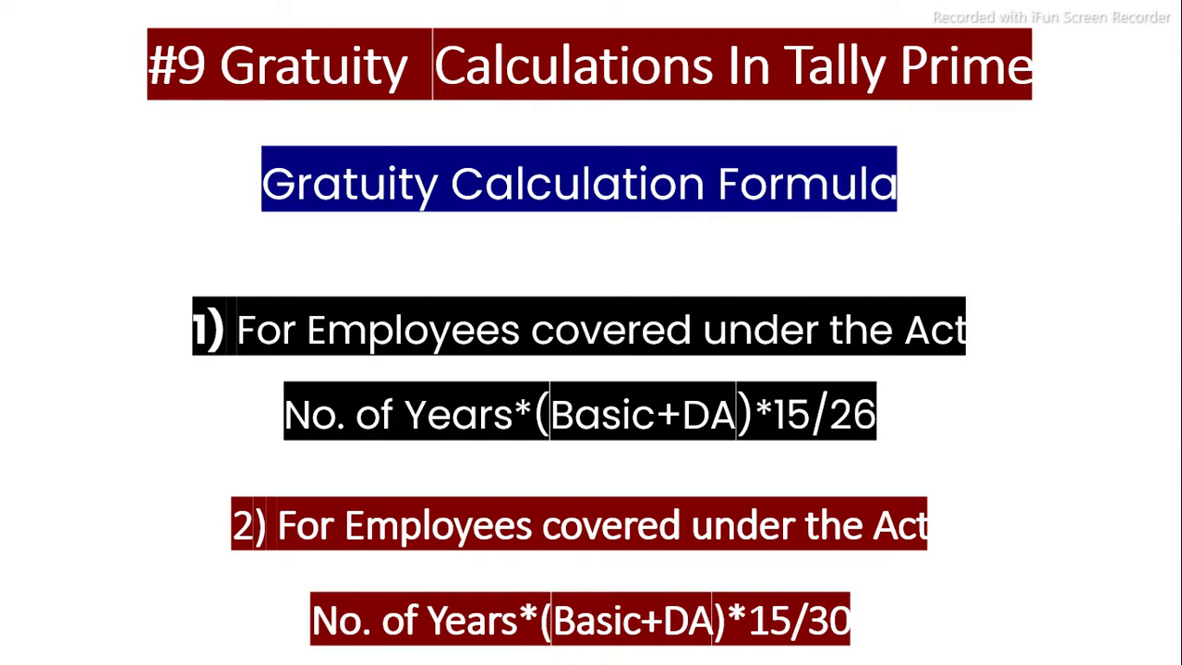
pyautogui.hotkey('alt', 'Tab')
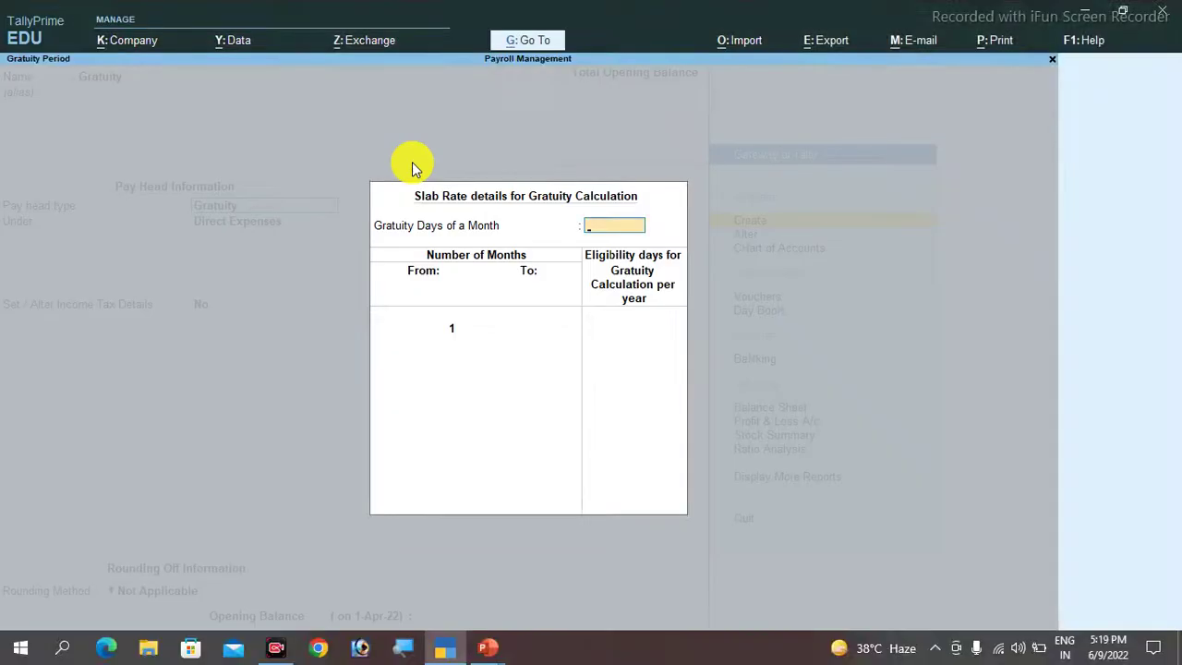
pyautogui.write('26')
pyautogui.press('Return')
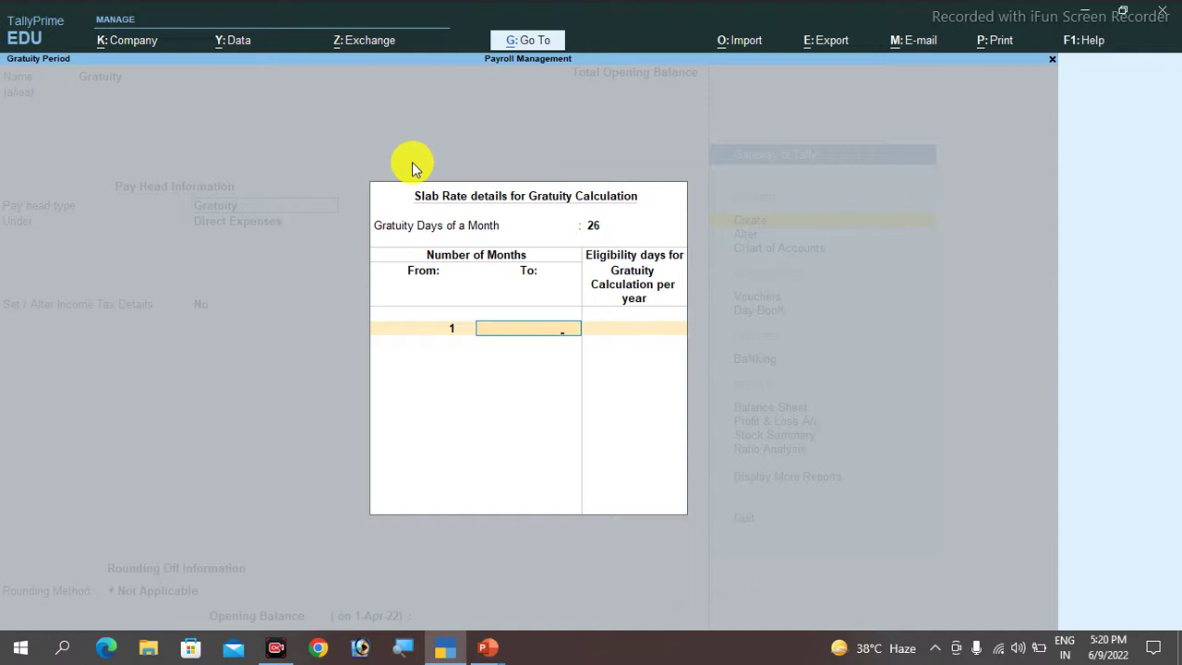
# - Set the first gratuity slab to cover months 1 to 60 with 0 eligibility days per year
pyautogui.write('60')
pyautogui.press('Return')
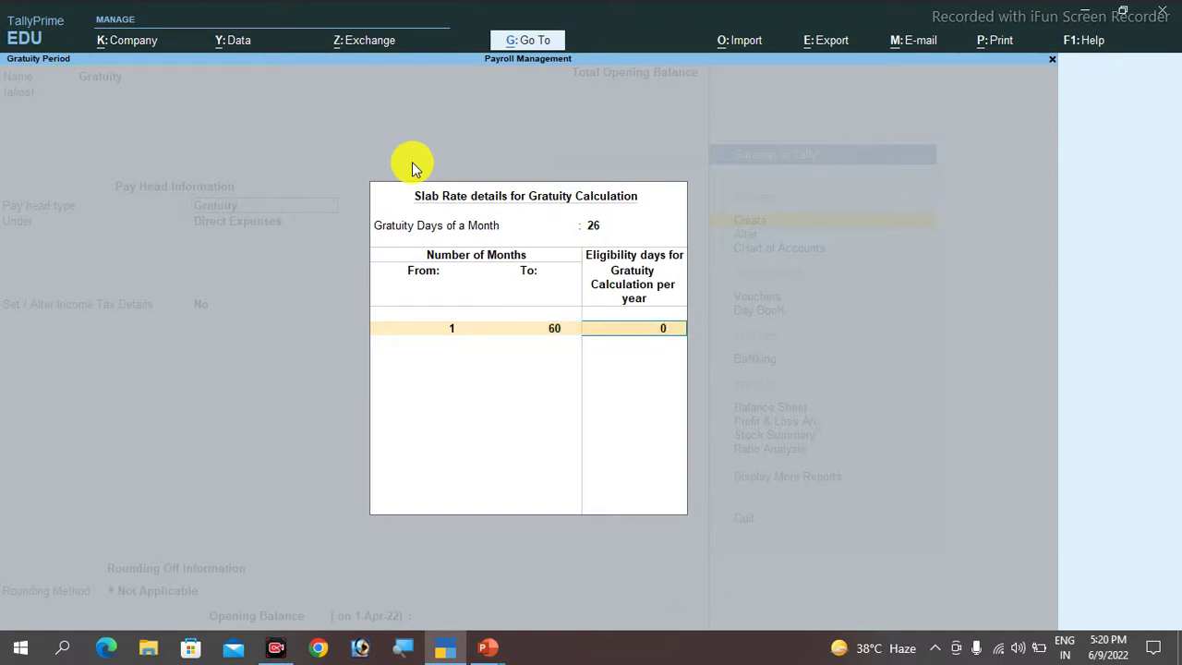
pyautogui.press('Return')
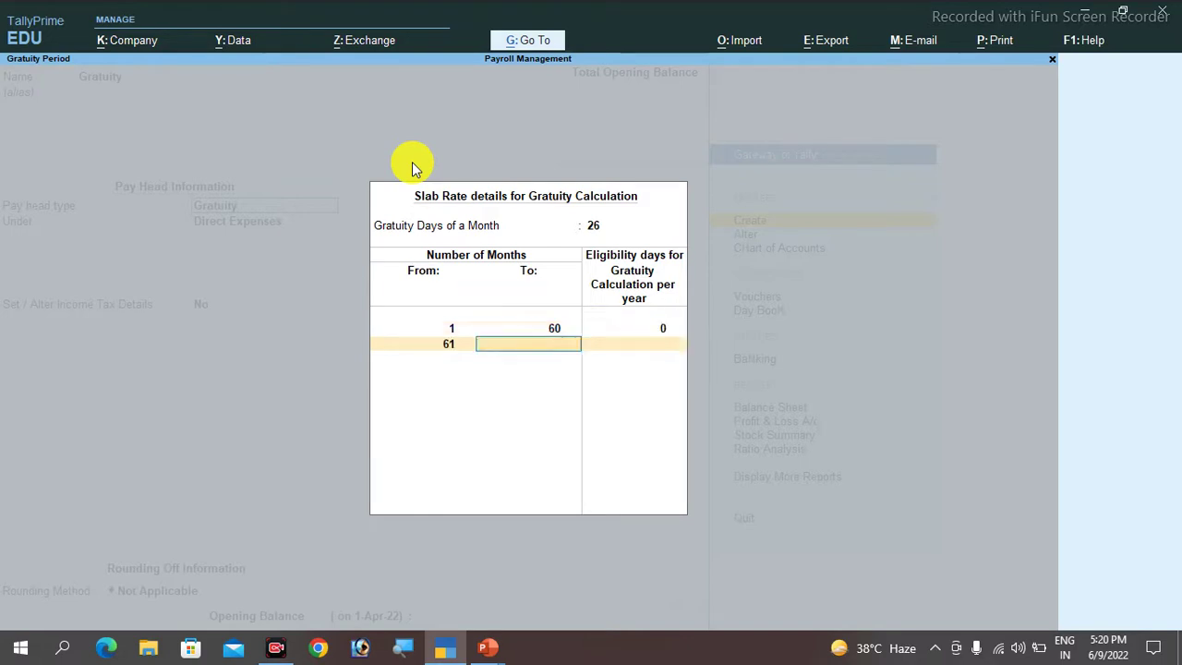
# - Enter 15 eligibility days per year for the months 61 to 120 slab and for the open-ended slab from month 121
pyautogui.write('120')
pyautogui.press('Return')
pyautogui.write('15')
pyautogui.hotkey('alt', 'Tab')
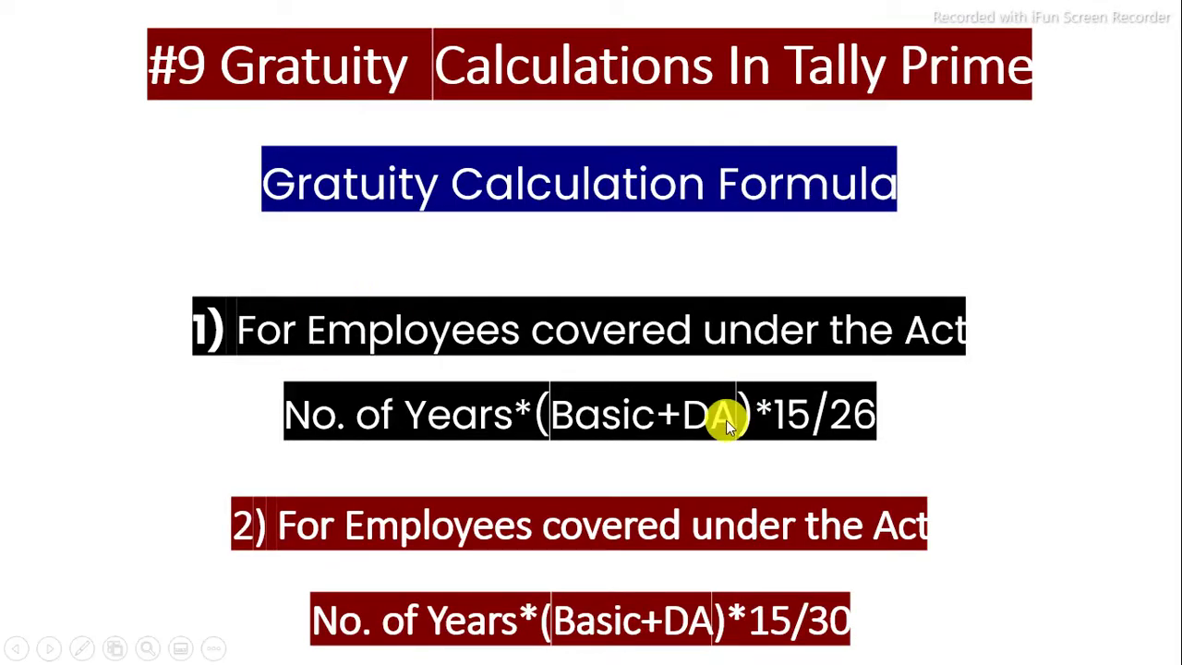
pyautogui.hotkey('alt', 'Tab')
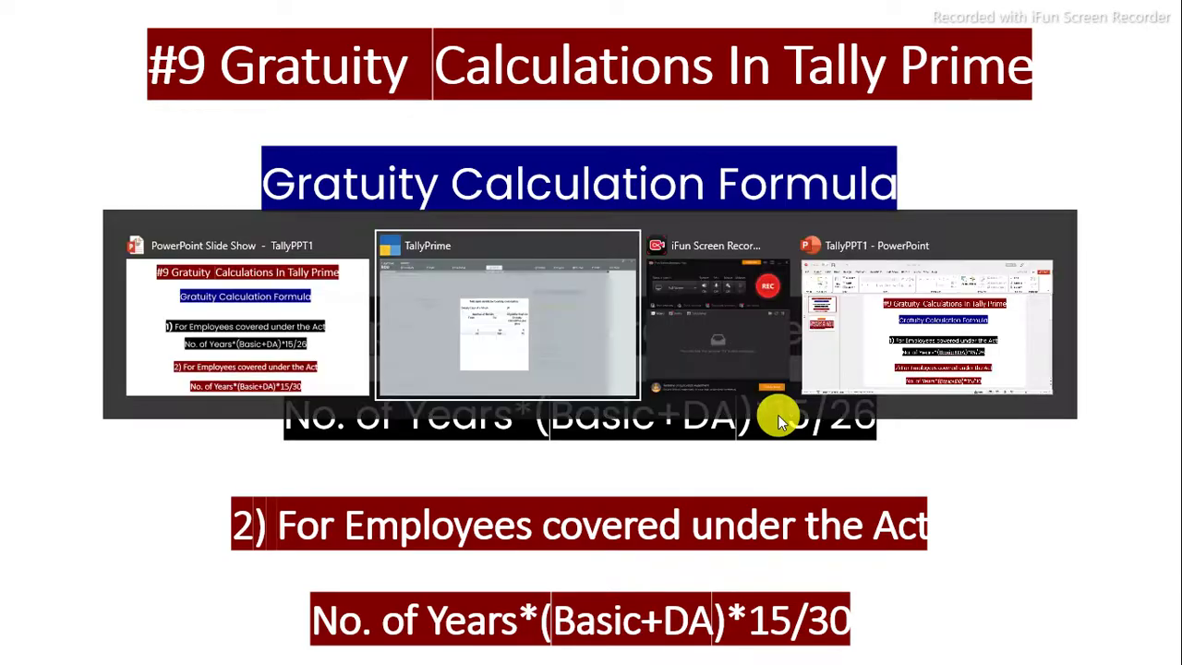
pyautogui.press('Return')
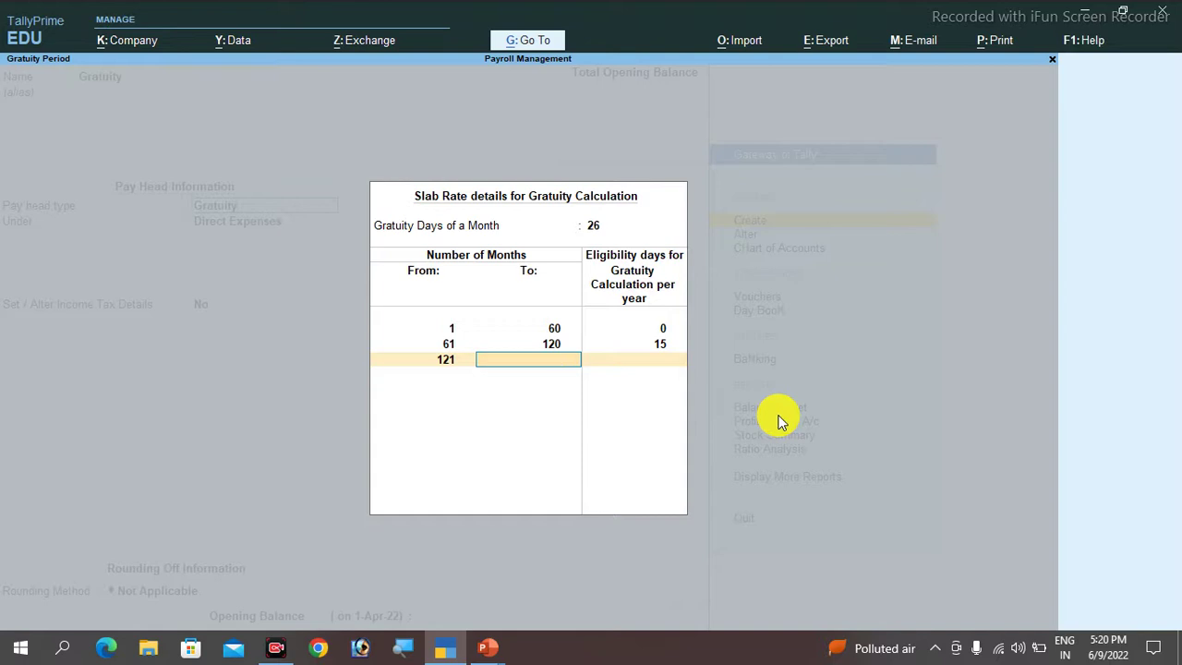
pyautogui.press('Return')
pyautogui.write('15')
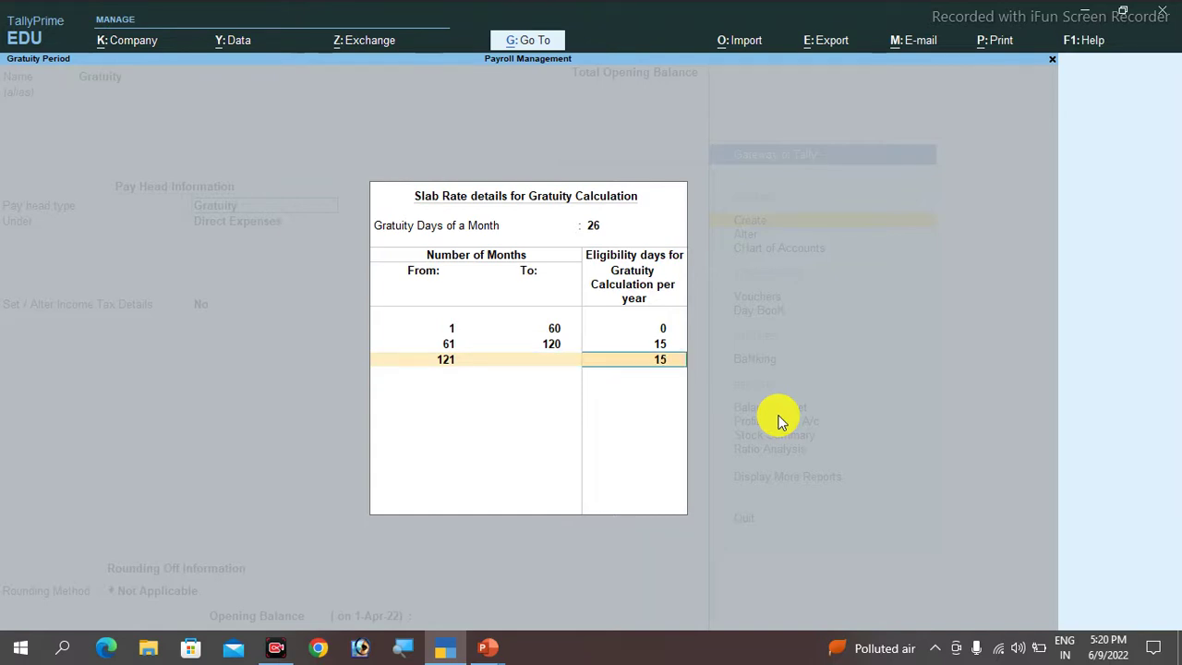
# - Place the Gratuity pay head under Current Liabilities, keep income tax details at No, leave the opening balance blank and save it
pyautogui.press('Return')
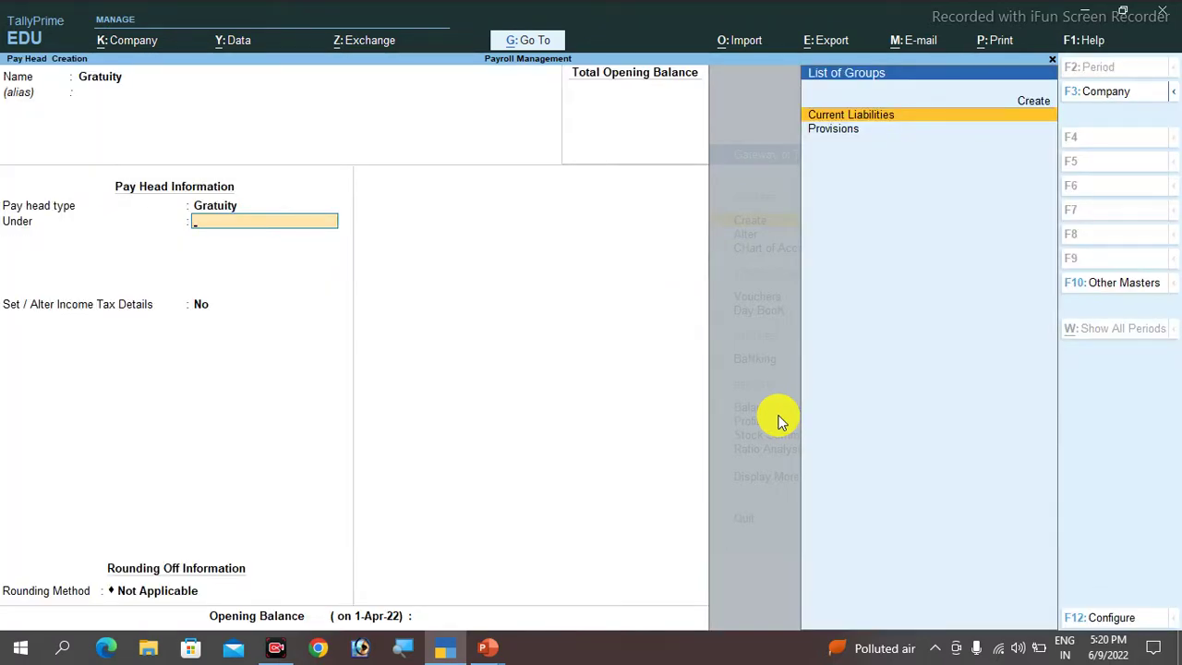
pyautogui.press('Return')
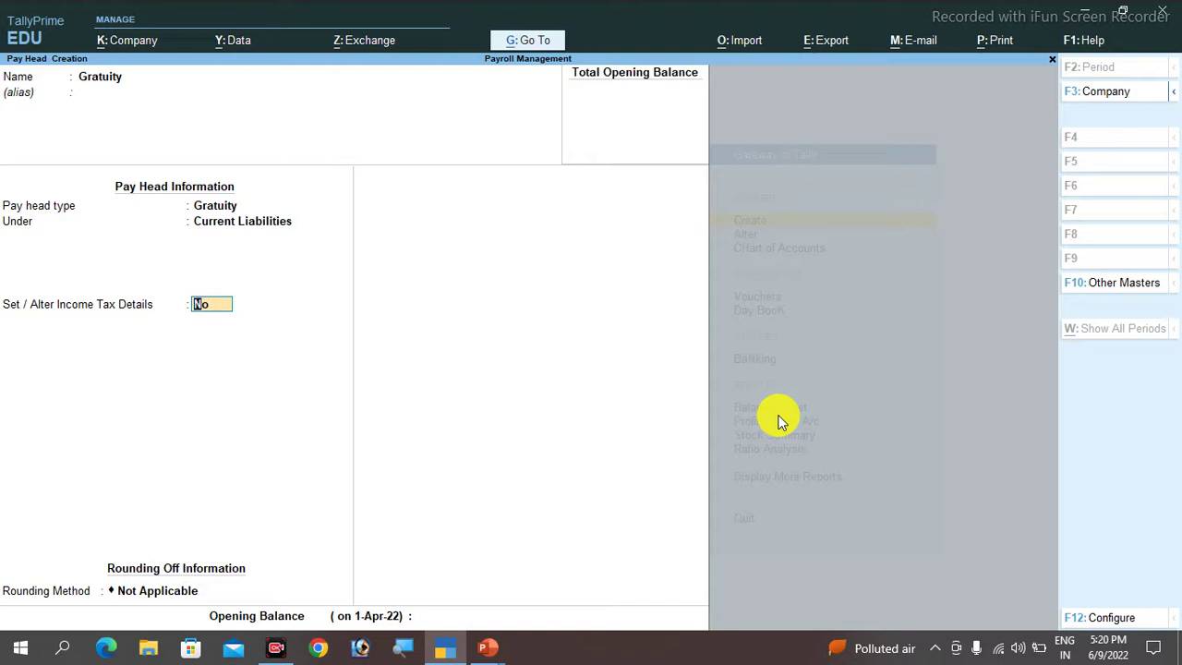
pyautogui.press('Return')
pyautogui.press('Return')
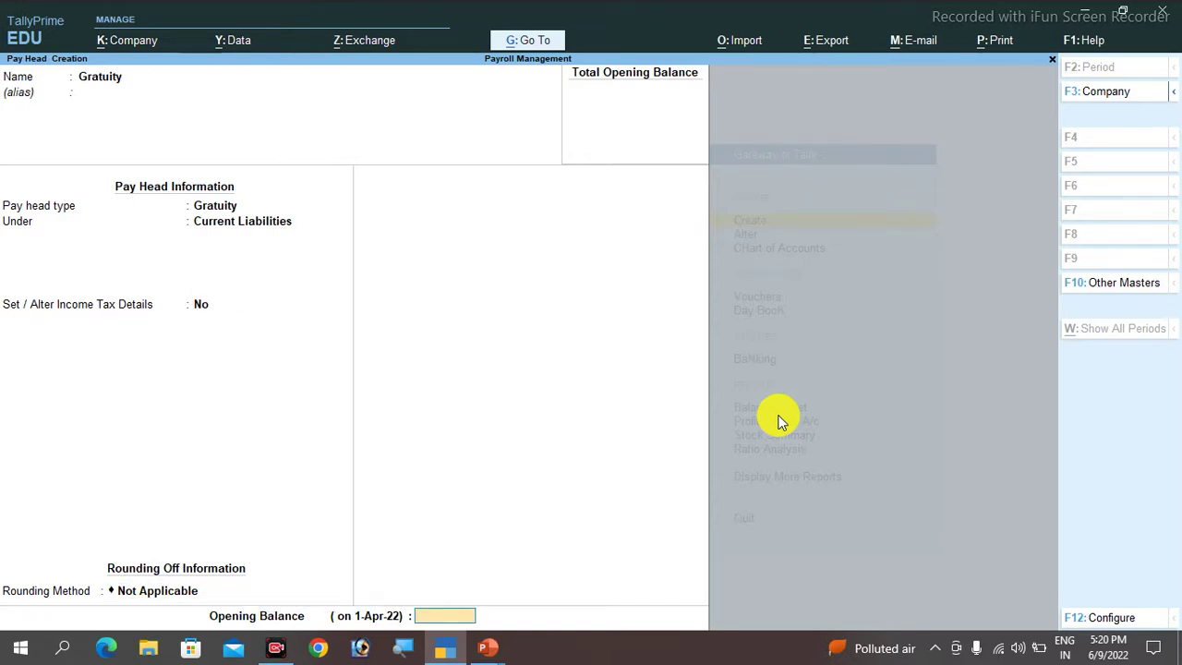
pyautogui.press('Return')
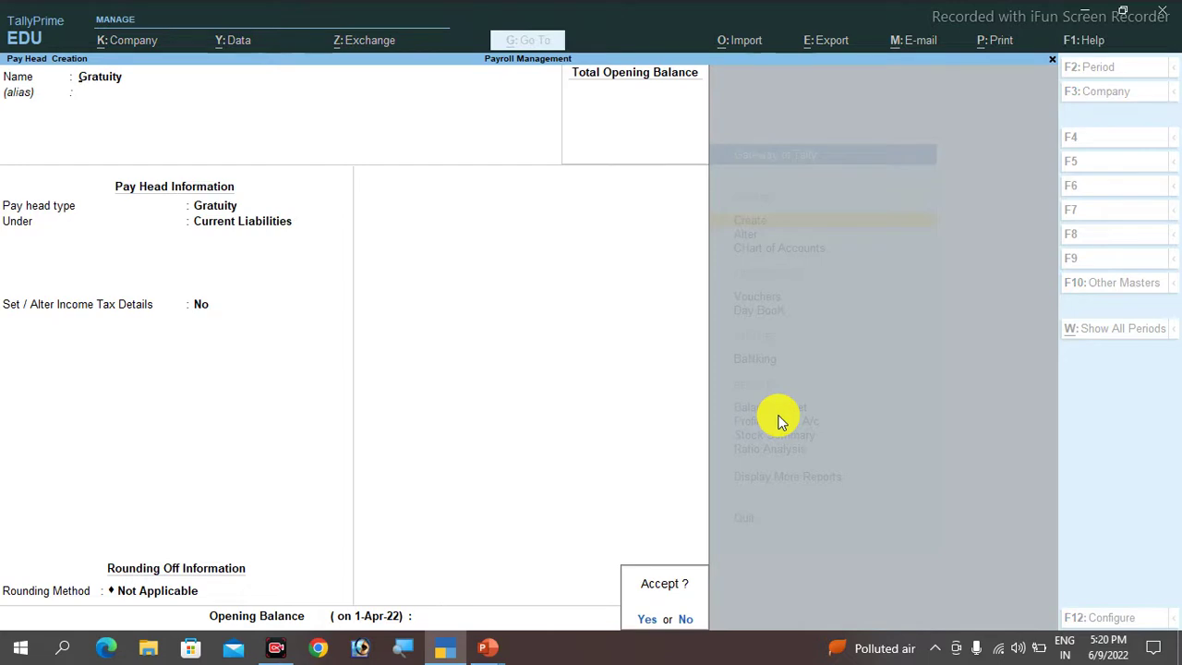
pyautogui.press('Return')
pyautogui.press('Escape')
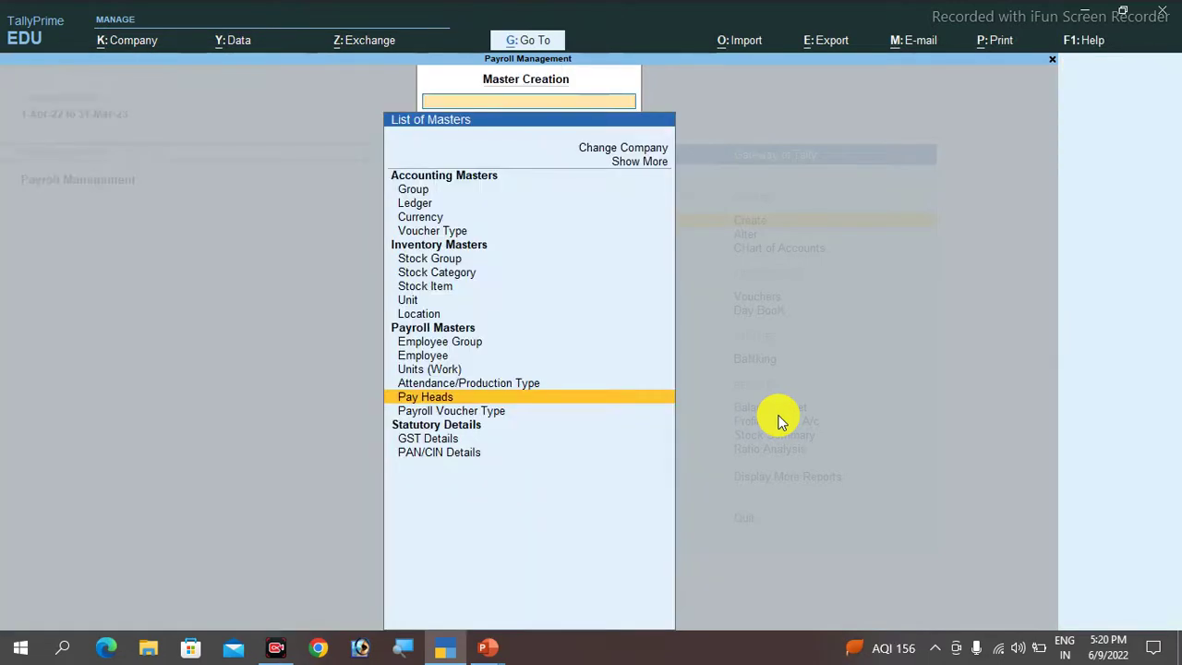
pyautogui.press('Escape')
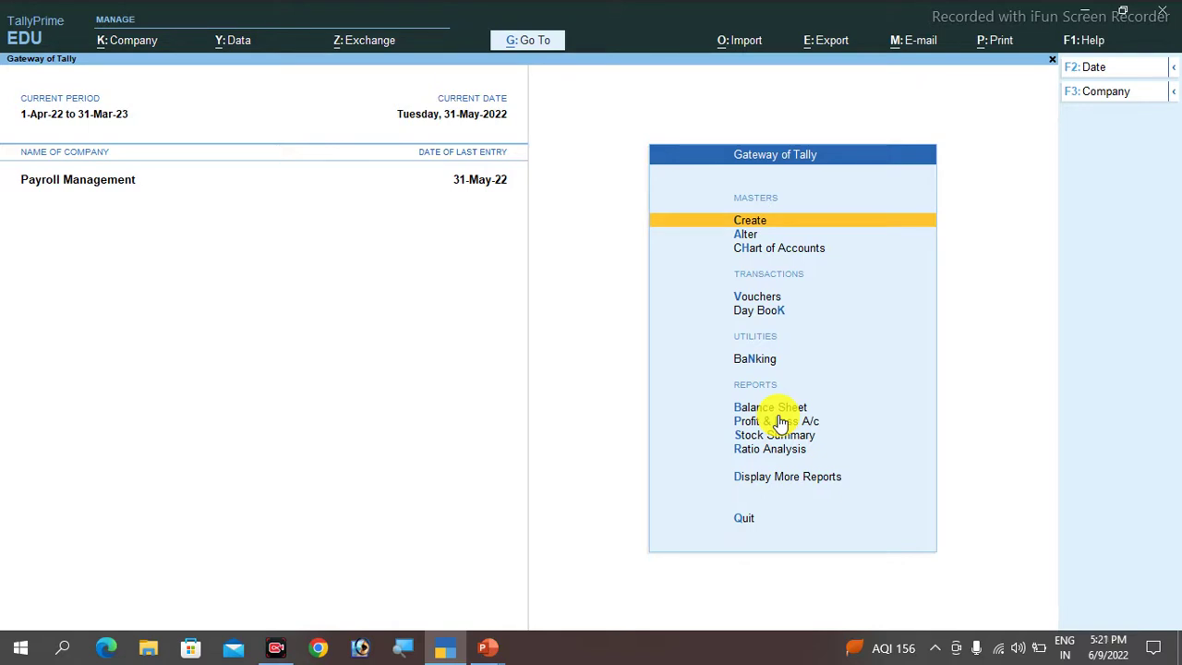
# - Check the gratuity formula in the PowerPoint slide show, and open the Basic pay head for alteration in TallyPrime
pyautogui.hotkey('alt', 'Tab')
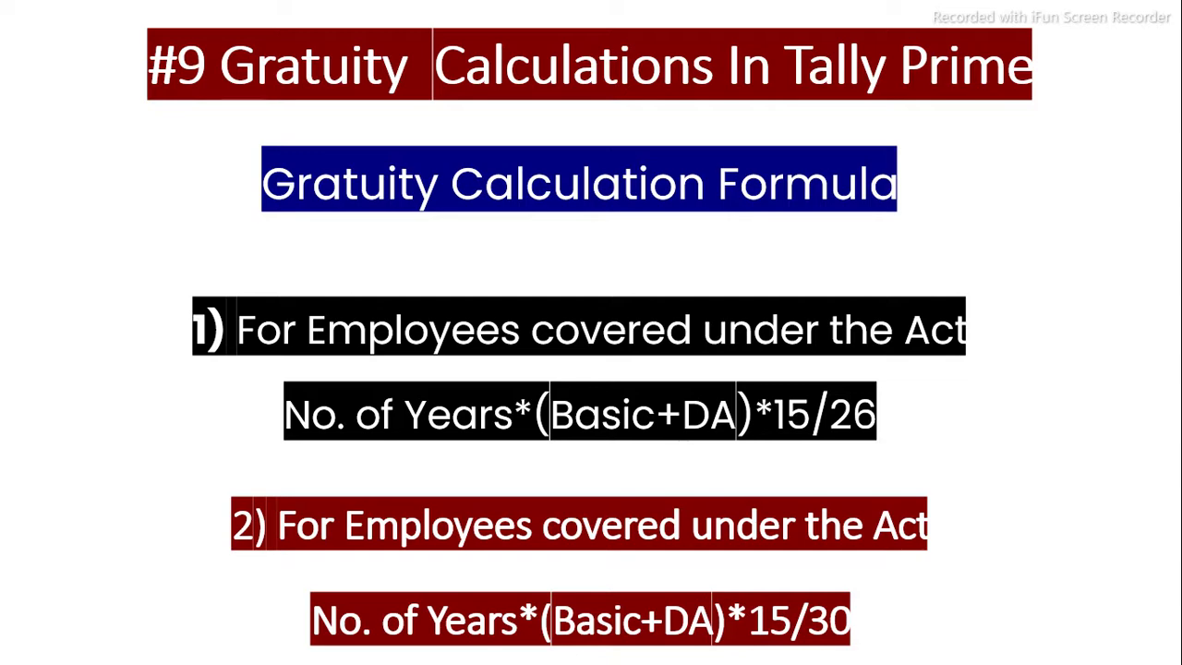
pyautogui.hotkey('alt', 'Tab')
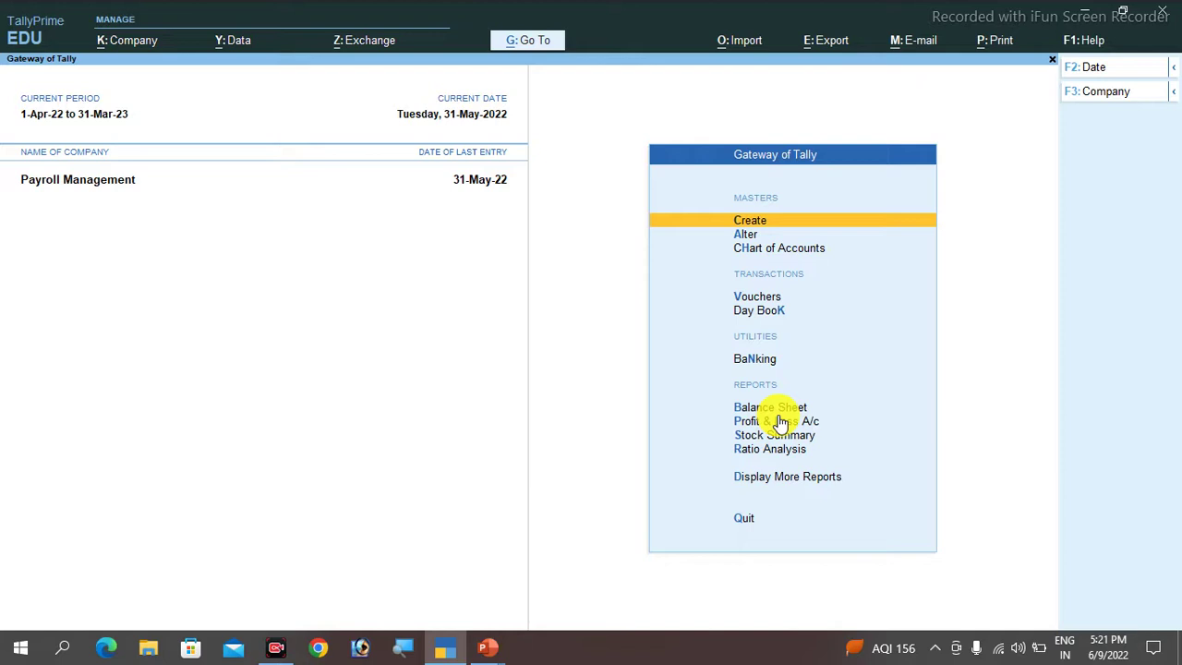
pyautogui.press('Down')
pyautogui.press('Return')
pyautogui.press('Down')
pyautogui.press('Down')
pyautogui.press('Down')
pyautogui.press('Down')
pyautogui.press('Down')
pyautogui.press('Down')
pyautogui.press('Down')
pyautogui.press('Down')
pyautogui.press('Down')
pyautogui.press('Down')
pyautogui.press('Down')
pyautogui.press('Down')
pyautogui.press('Down')
pyautogui.press('Down')
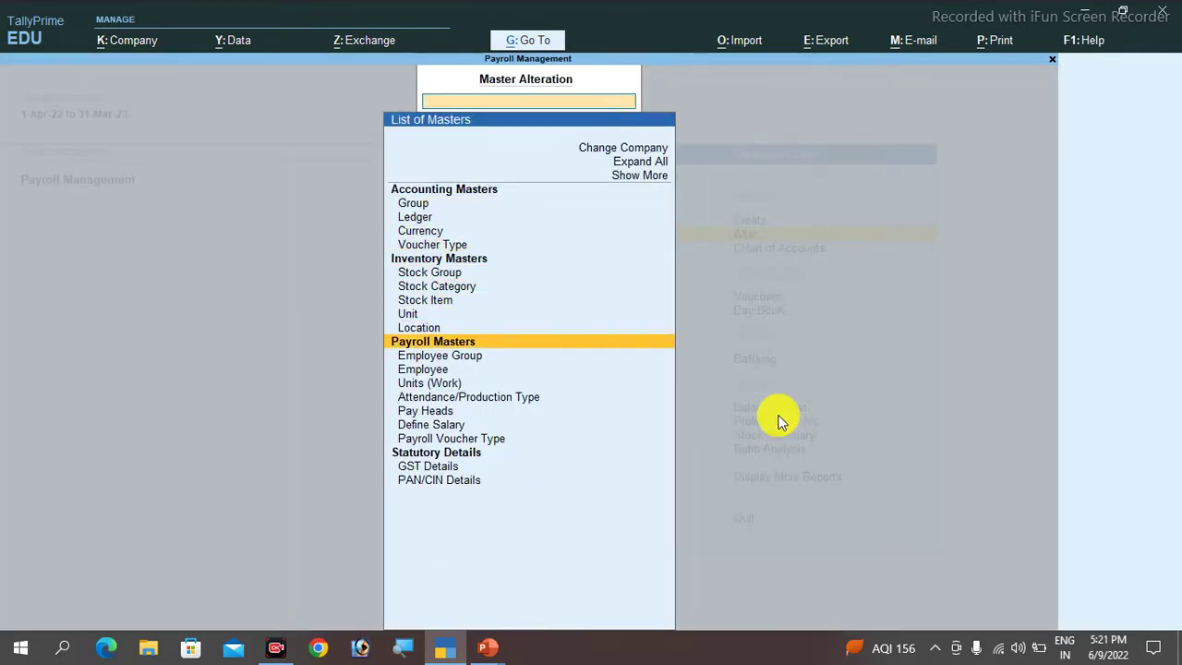
pyautogui.press('Return')
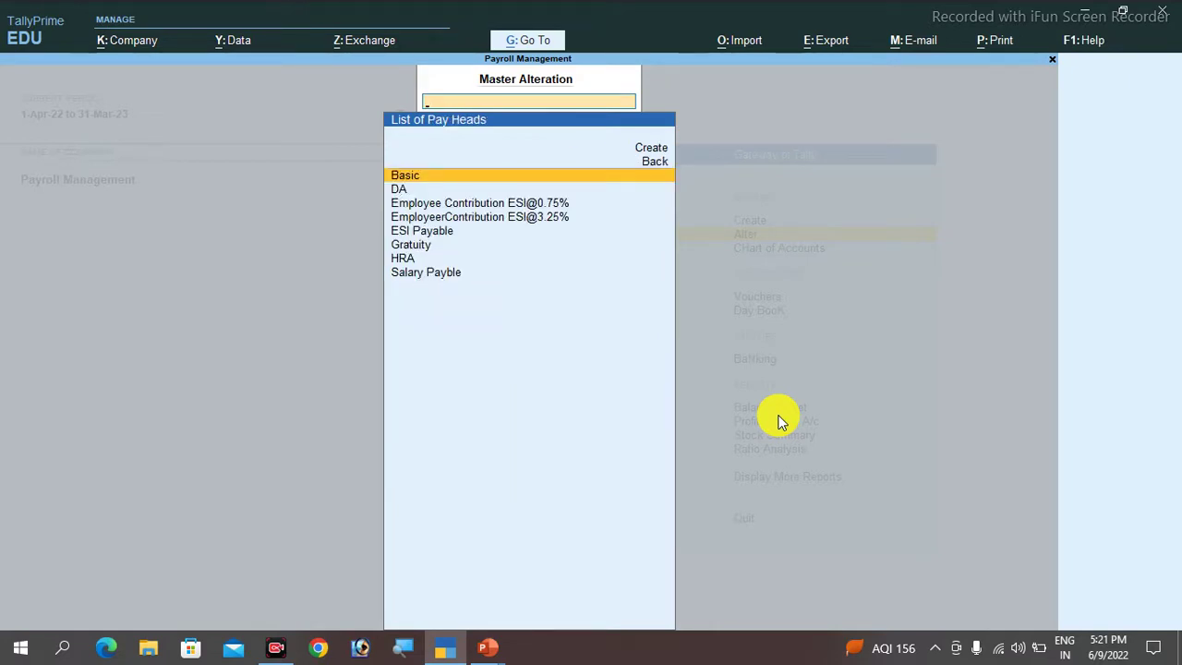
pyautogui.press('Return')
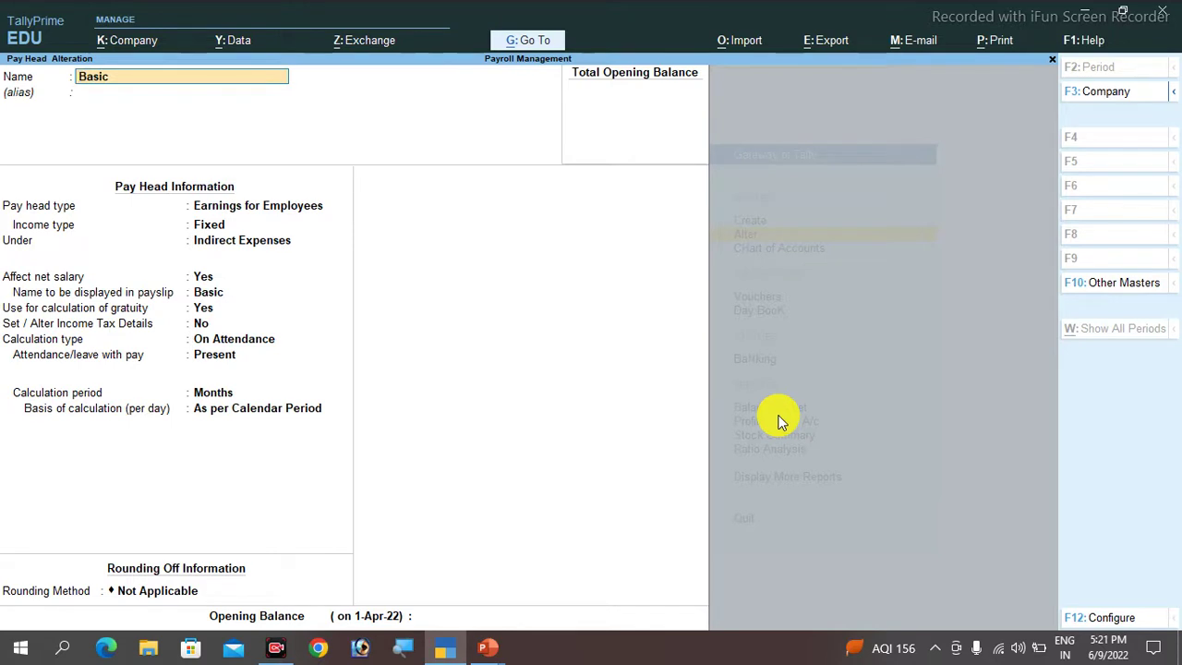
# - Set Use for calculation of gratuity to Yes in the Basic pay head, keeping its type and group
pyautogui.press('Return')
pyautogui.press('Return')
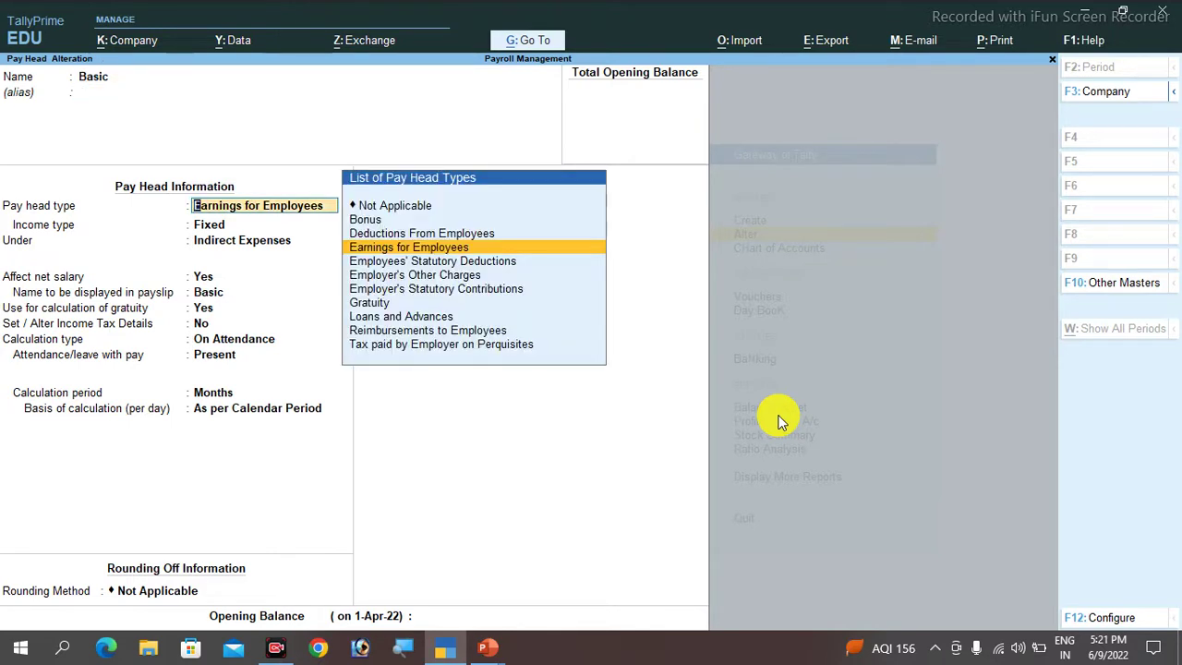
pyautogui.press('Return')
pyautogui.press('Return')
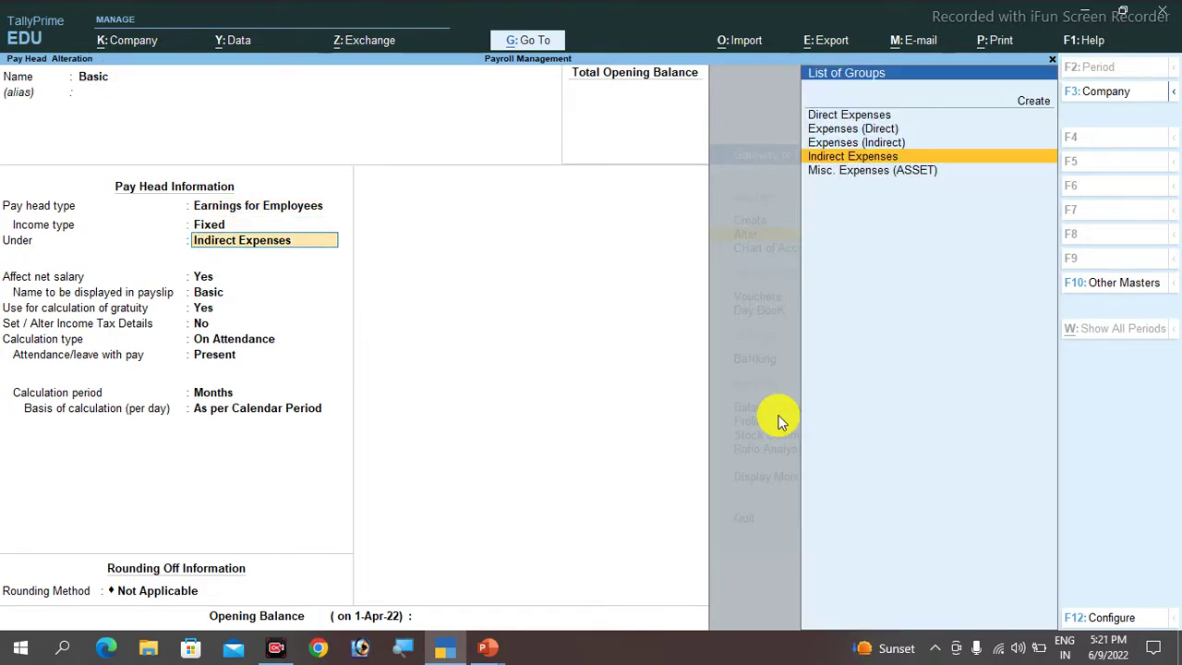
pyautogui.press('Return')
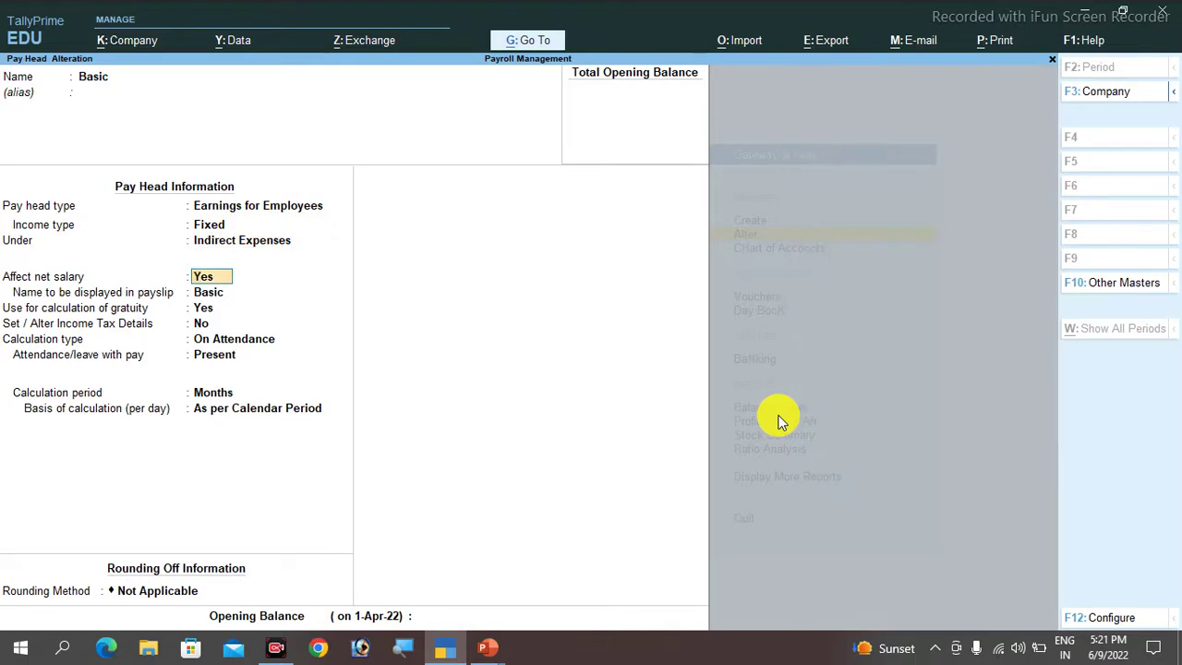
pyautogui.press('Return')
pyautogui.press('Return')
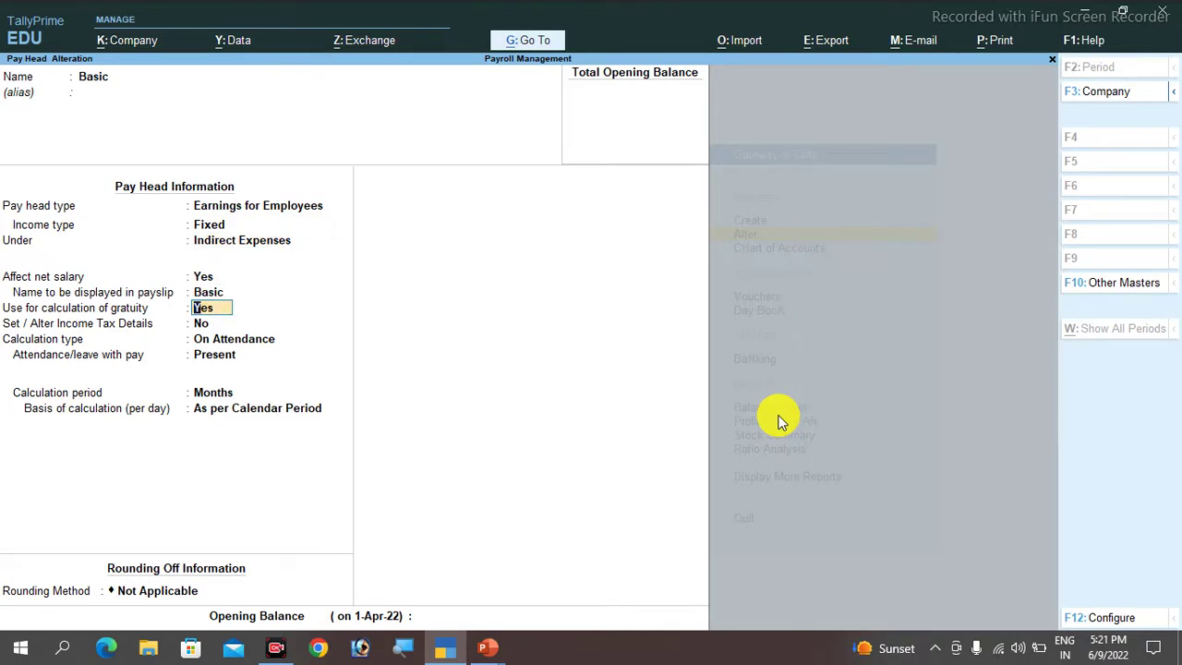
pyautogui.write('n')
pyautogui.press('Return')
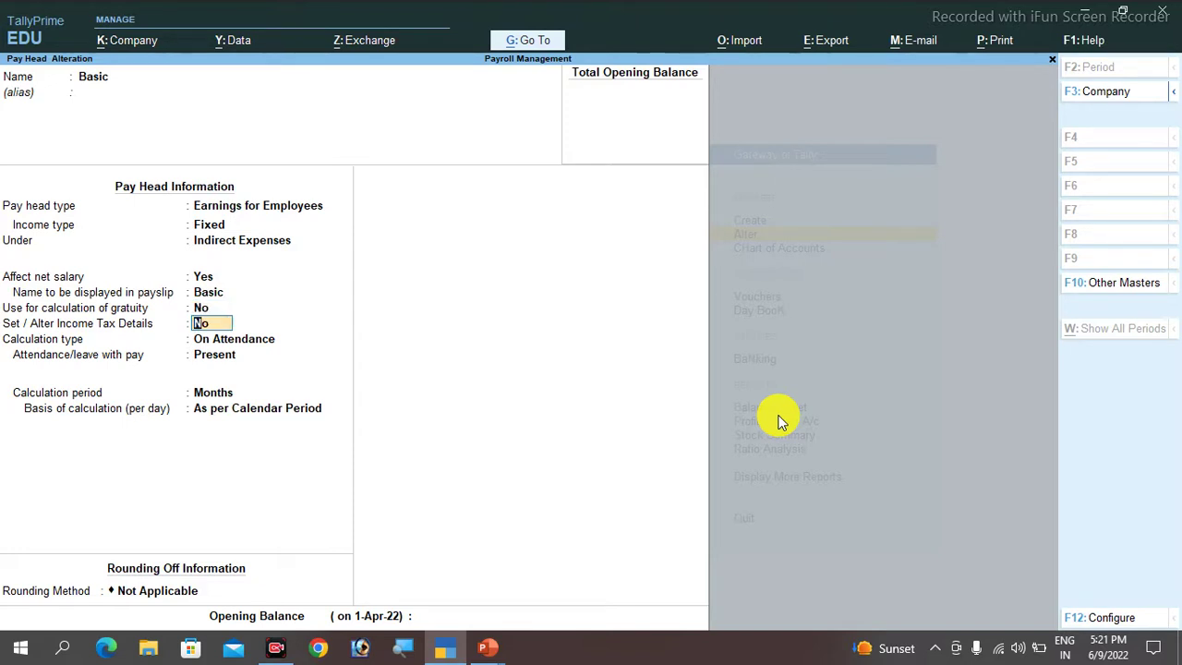
pyautogui.press('BackSpace')
pyautogui.write('y')
pyautogui.press('Return')
# - Keep the Basic pay head's On Attendance calculation, Present attendance type and Months period, and save the pay head
pyautogui.press('ctrl')
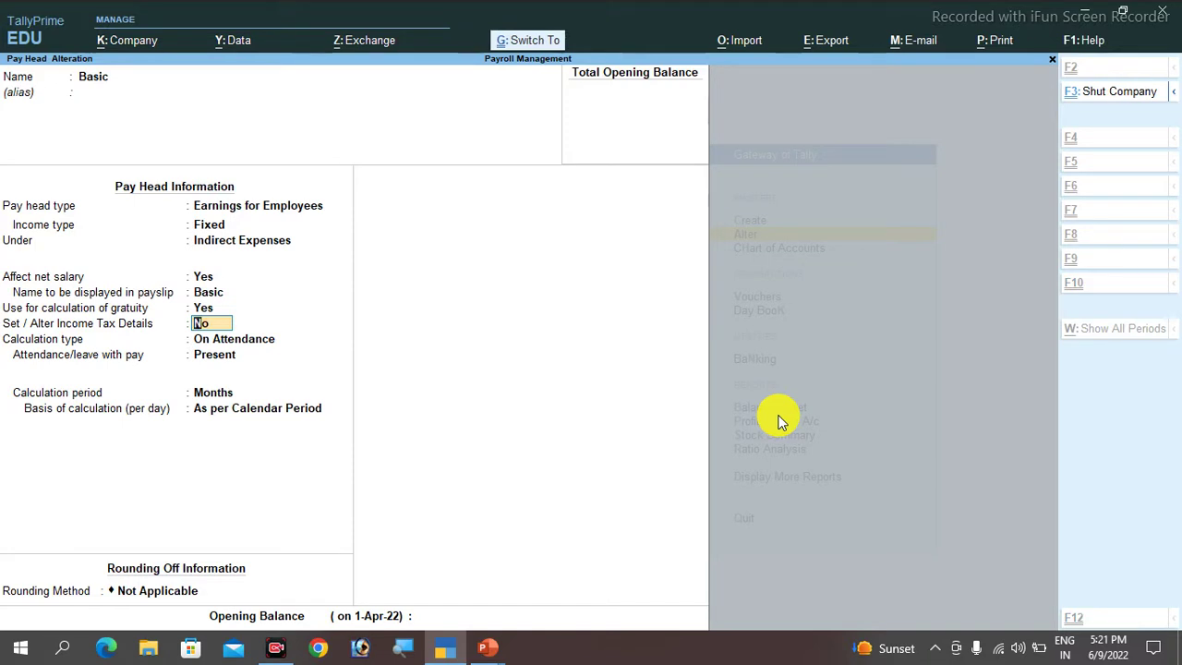
pyautogui.press('Return')
pyautogui.press('Return')
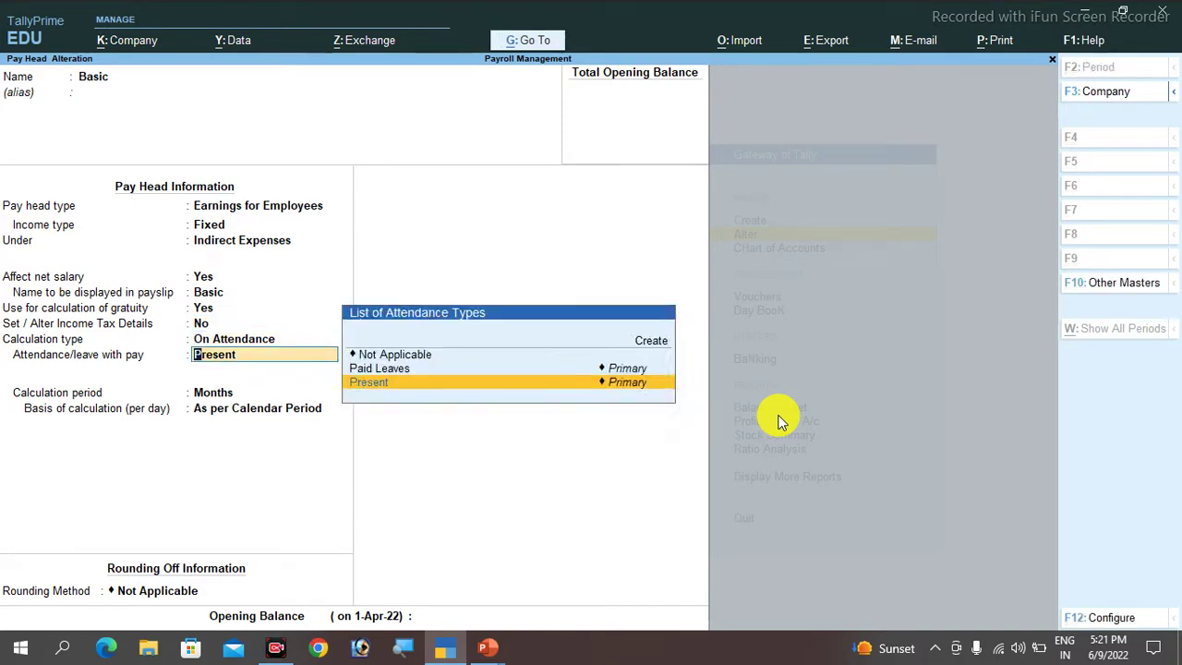
pyautogui.press('Return')
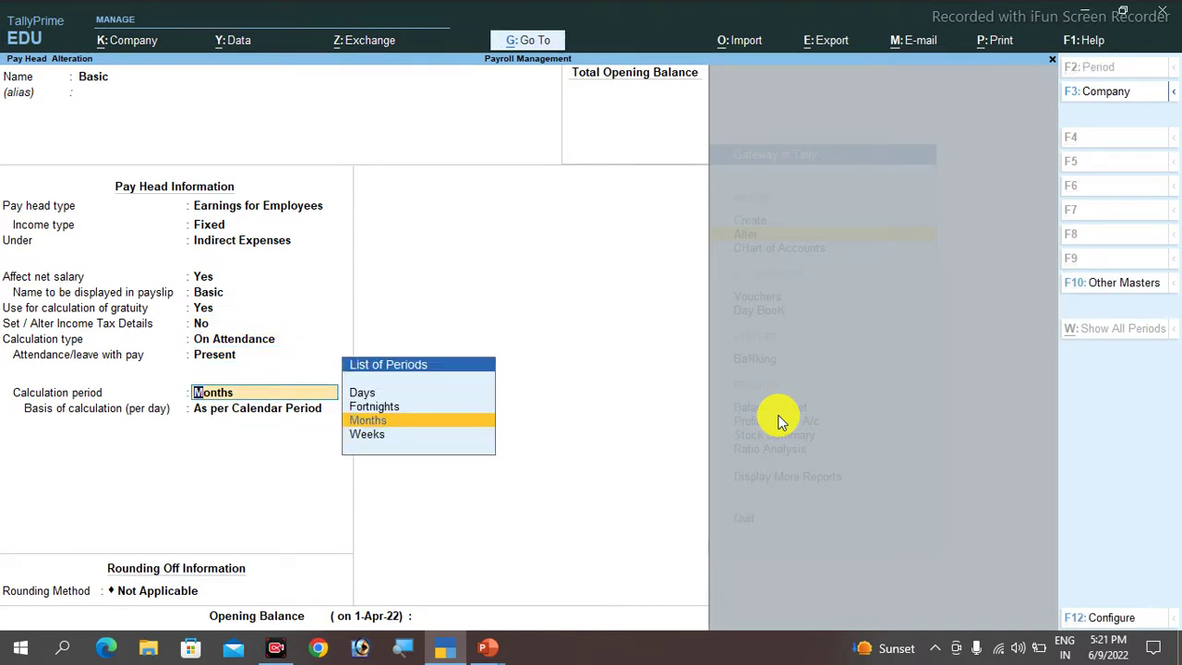
pyautogui.press('ctrl')
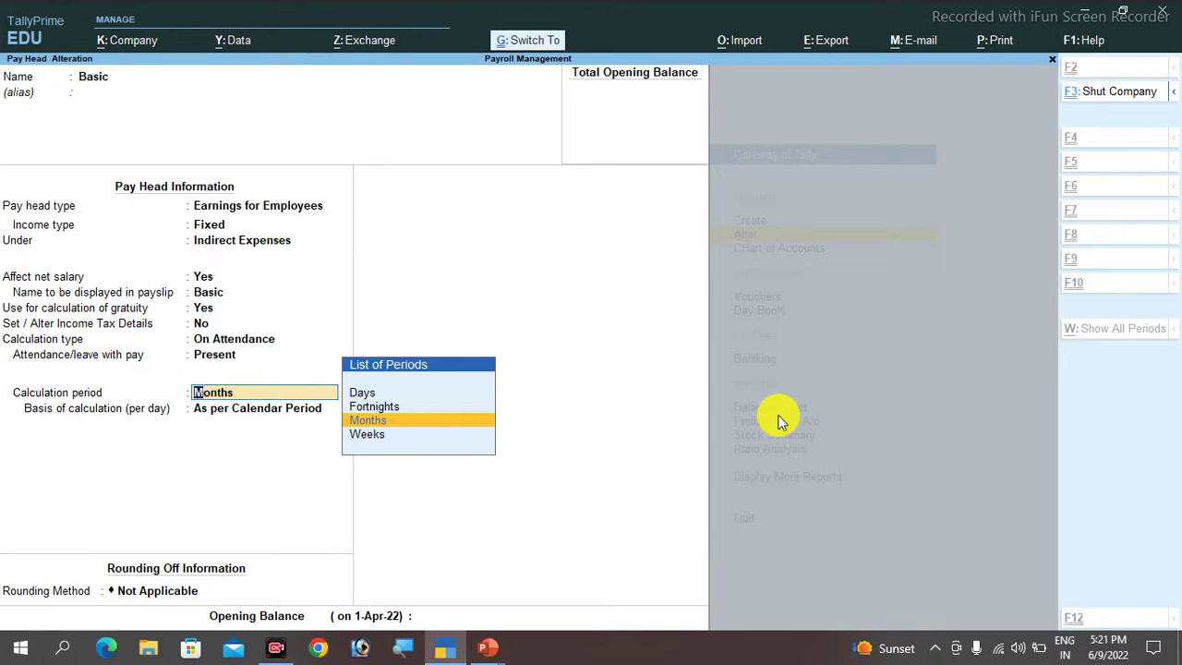
pyautogui.hotkey('ctrl', 'a')
# - Set Use for calculation of gratuity to Yes in the DA pay head, save it and return to the Gateway of Tally
pyautogui.press('Down')
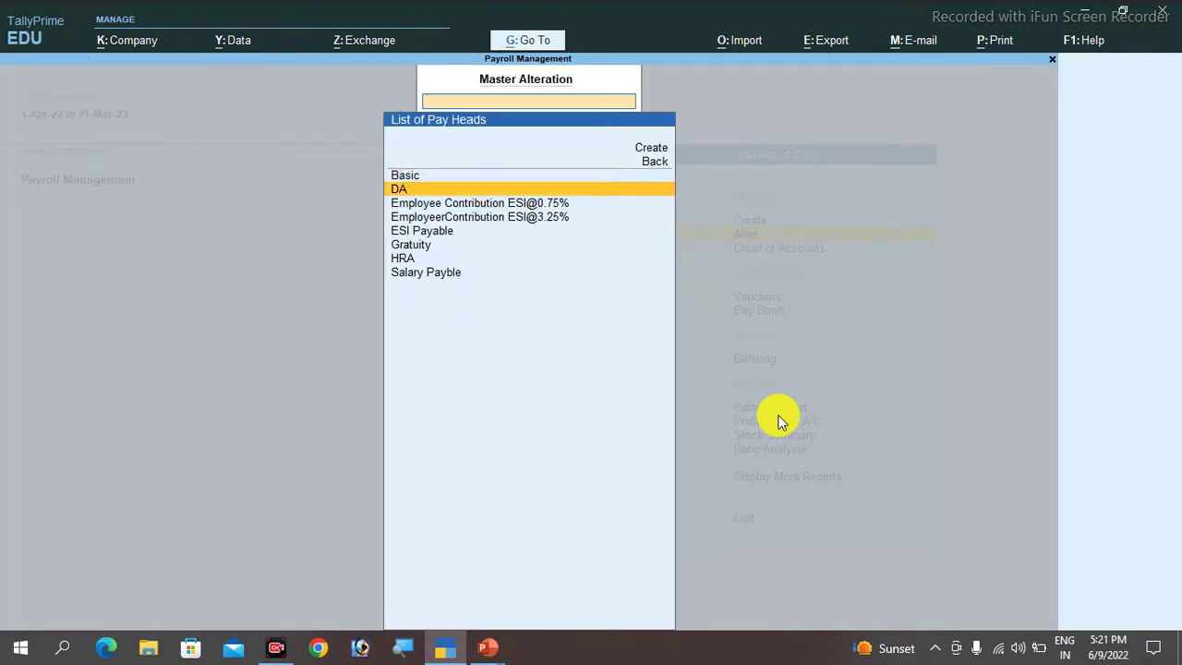
pyautogui.press('Return')
pyautogui.press('Return')
pyautogui.press('Return')
pyautogui.press('Return')
pyautogui.press('Return')
pyautogui.press('Return')
pyautogui.press('Return')
pyautogui.press('Return')
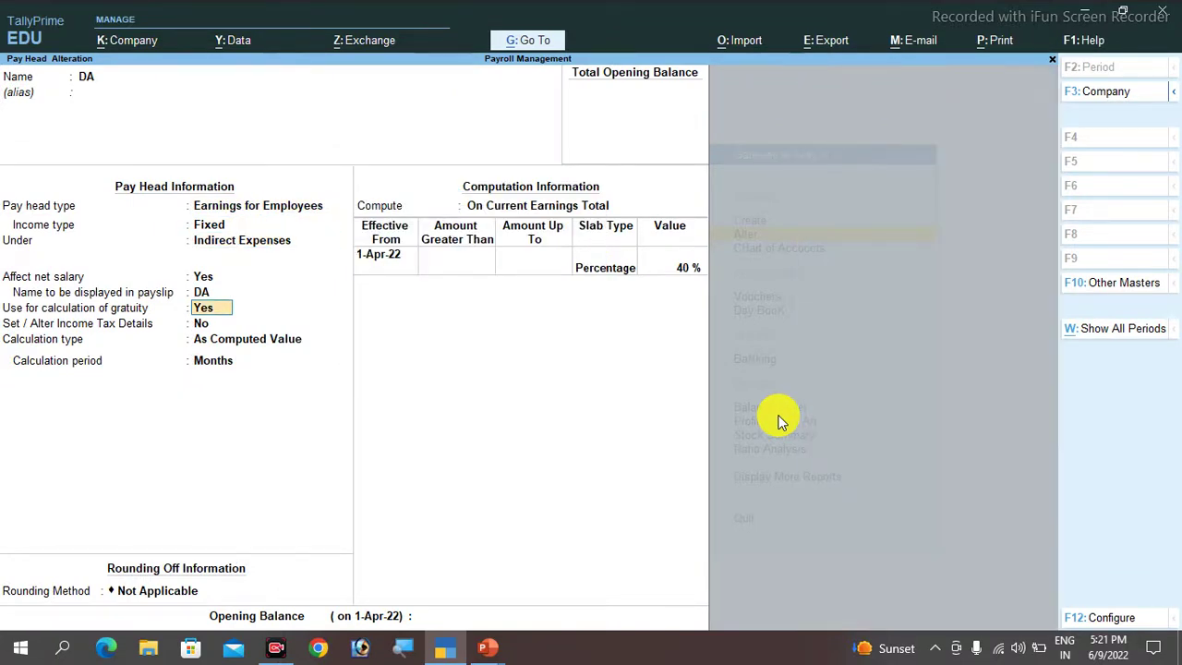
pyautogui.press('n')
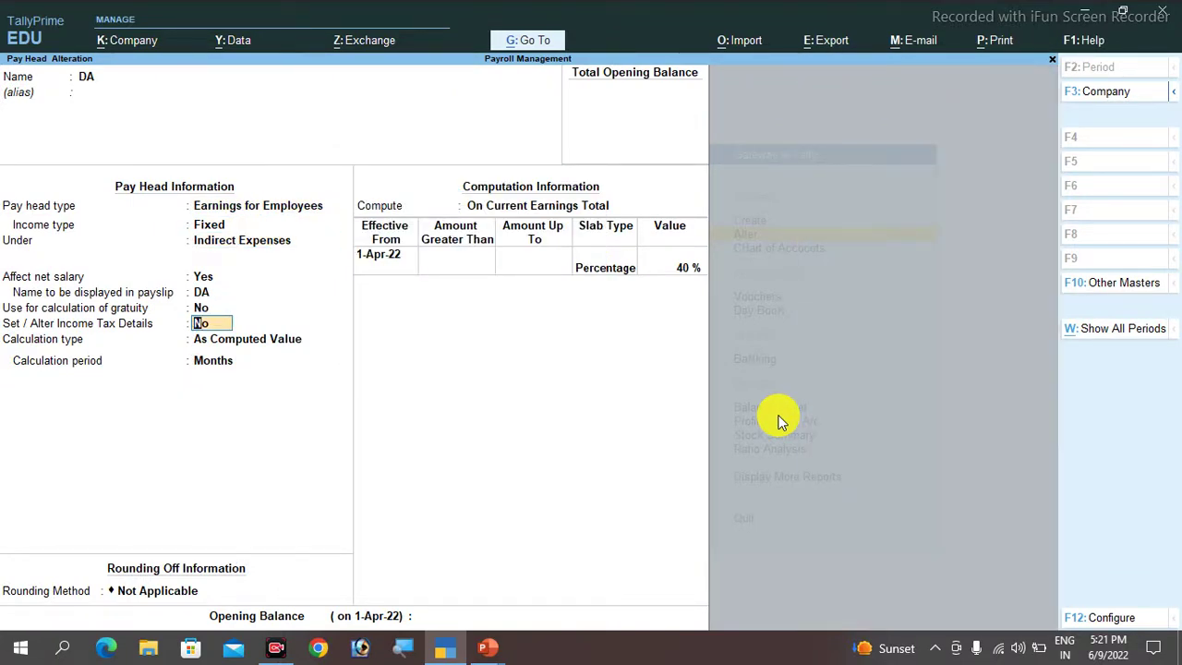
pyautogui.press('BackSpace')
pyautogui.write('y')
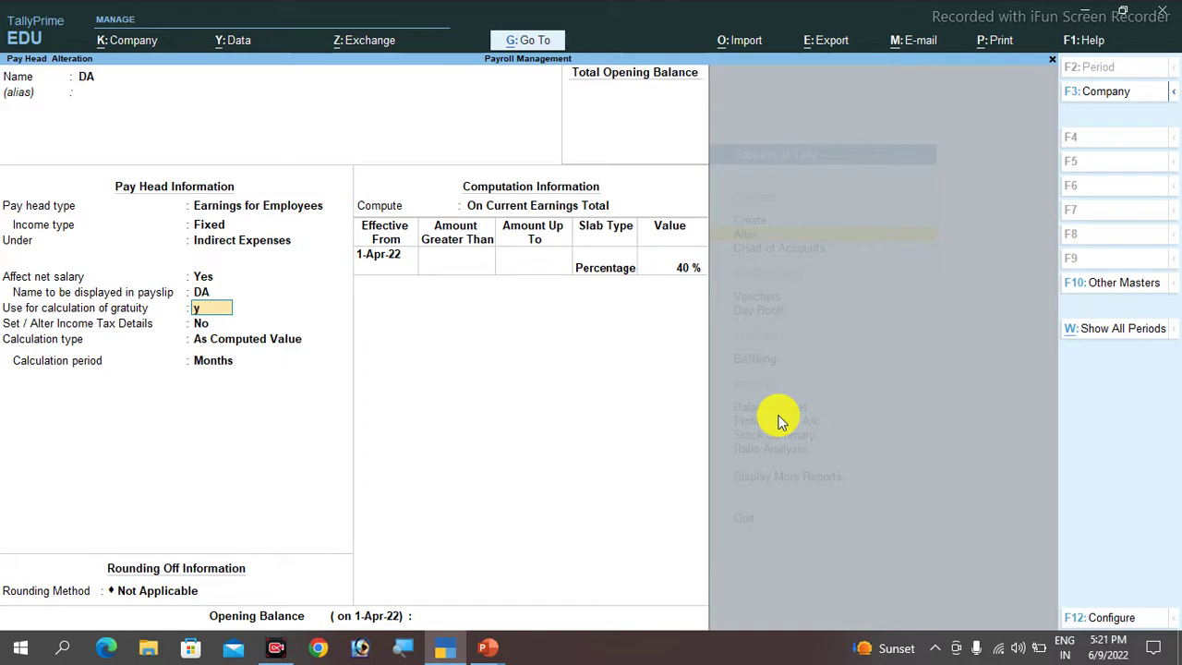
pyautogui.press('Return')
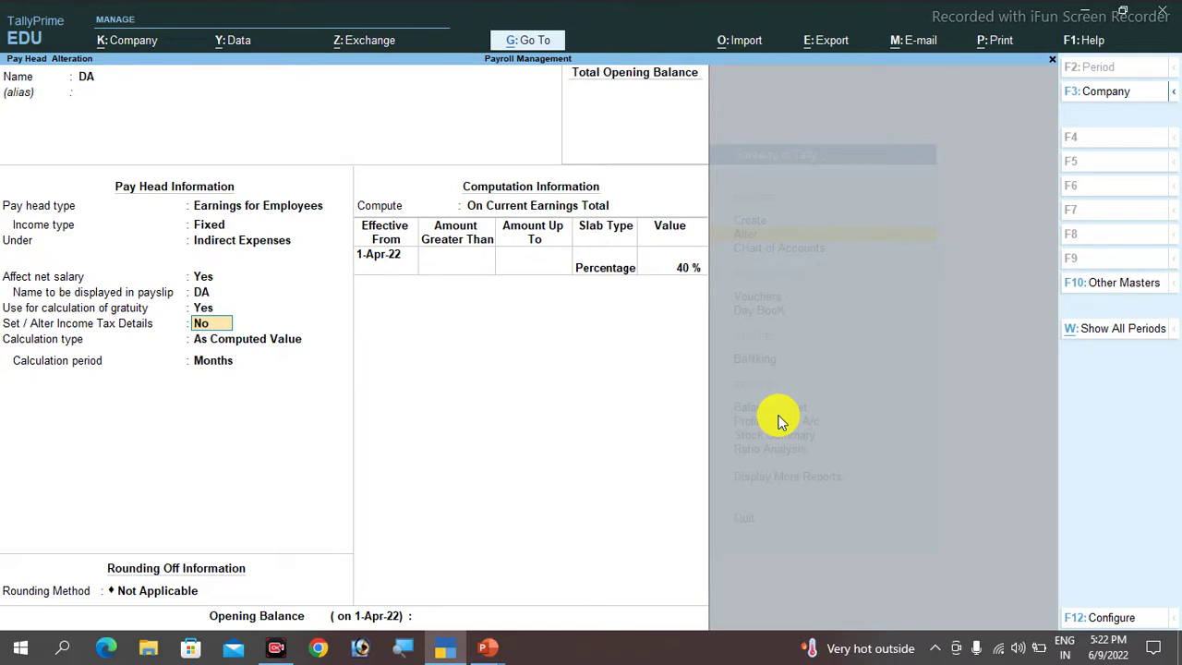
pyautogui.hotkey('ctrl', 'a')
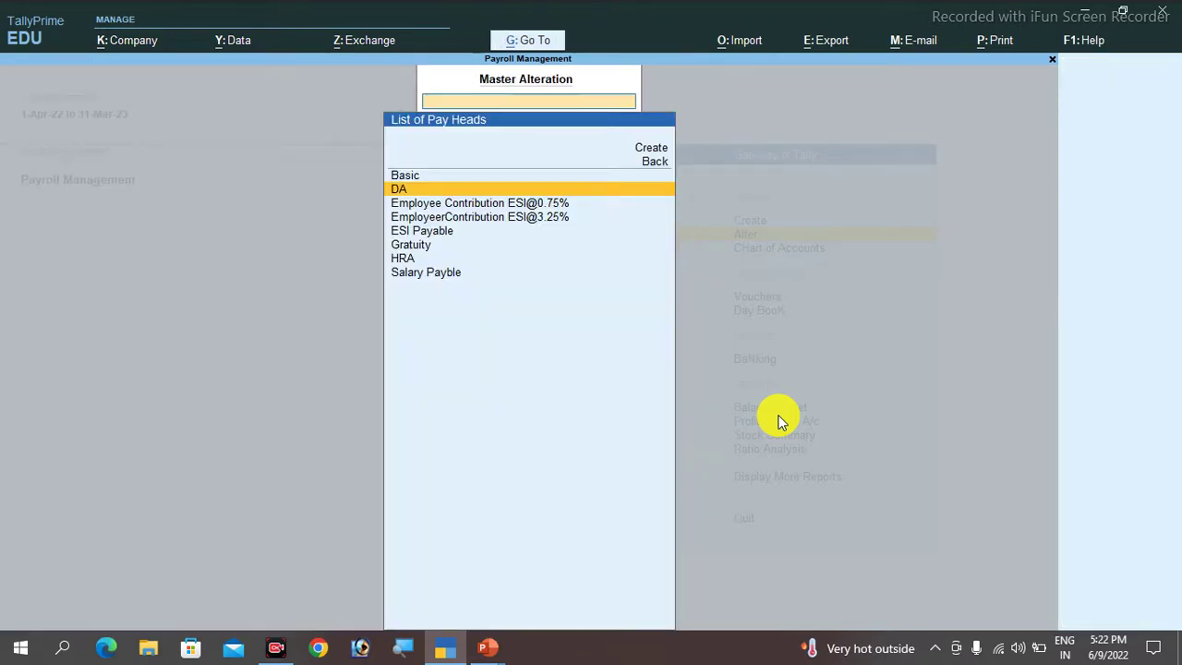
pyautogui.press('Escape')
pyautogui.press('Escape')
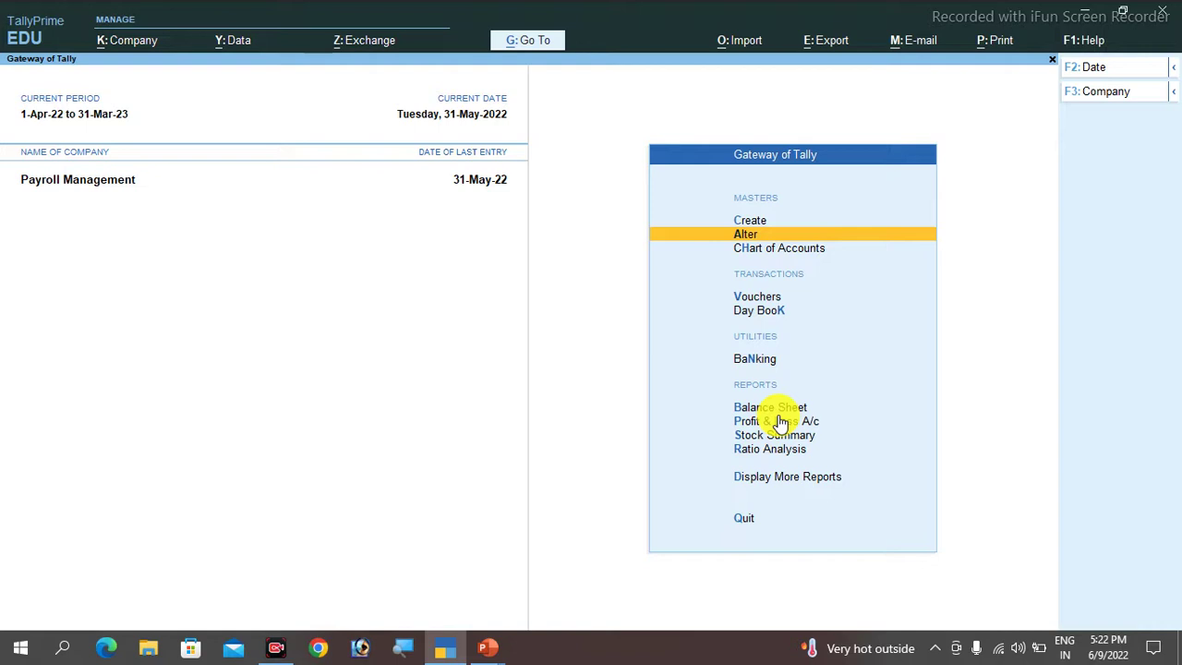
# - Review the gratuity formula slide in PowerPoint, and open the salary details of the first employee under Clerk in TallyPrime
pyautogui.hotkey('alt', 'Tab')
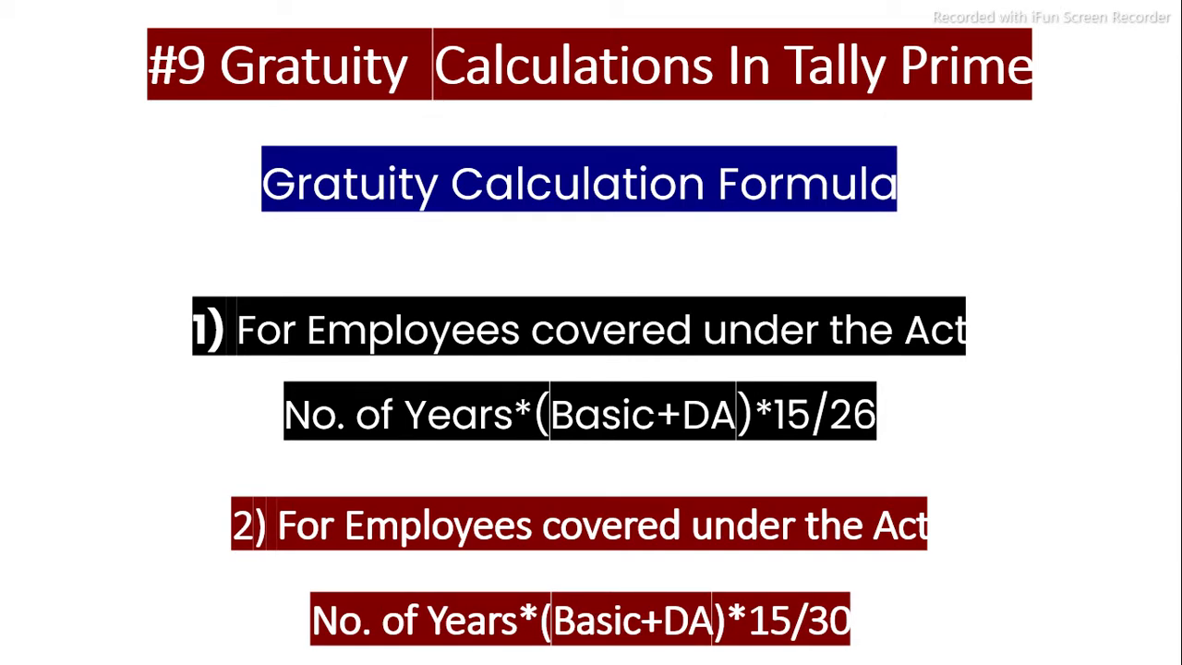
pyautogui.hotkey('alt', 'Tab')
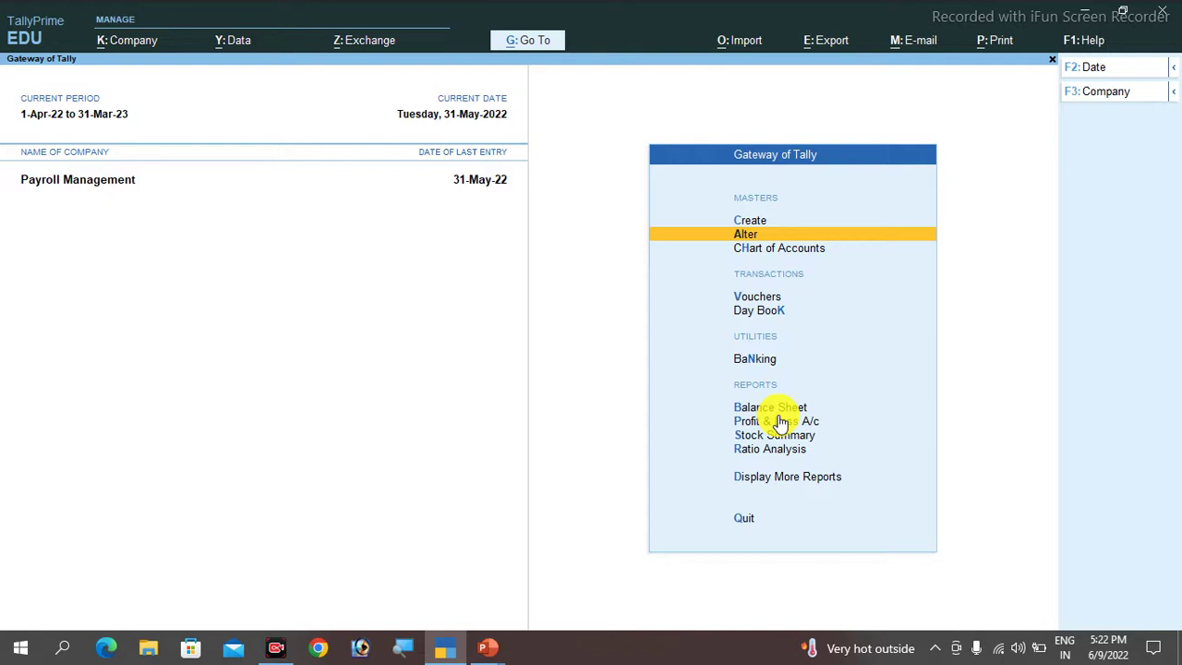
pyautogui.press('Return')
pyautogui.press('Down')
pyautogui.press('Down')
pyautogui.press('Down')
pyautogui.press('Down')
pyautogui.press('Down')
pyautogui.press('Down')
pyautogui.press('Down')
pyautogui.press('Down')
pyautogui.press('Down')
pyautogui.press('Down')
pyautogui.press('Down')
pyautogui.press('Down')
pyautogui.press('Down')
pyautogui.press('Down')
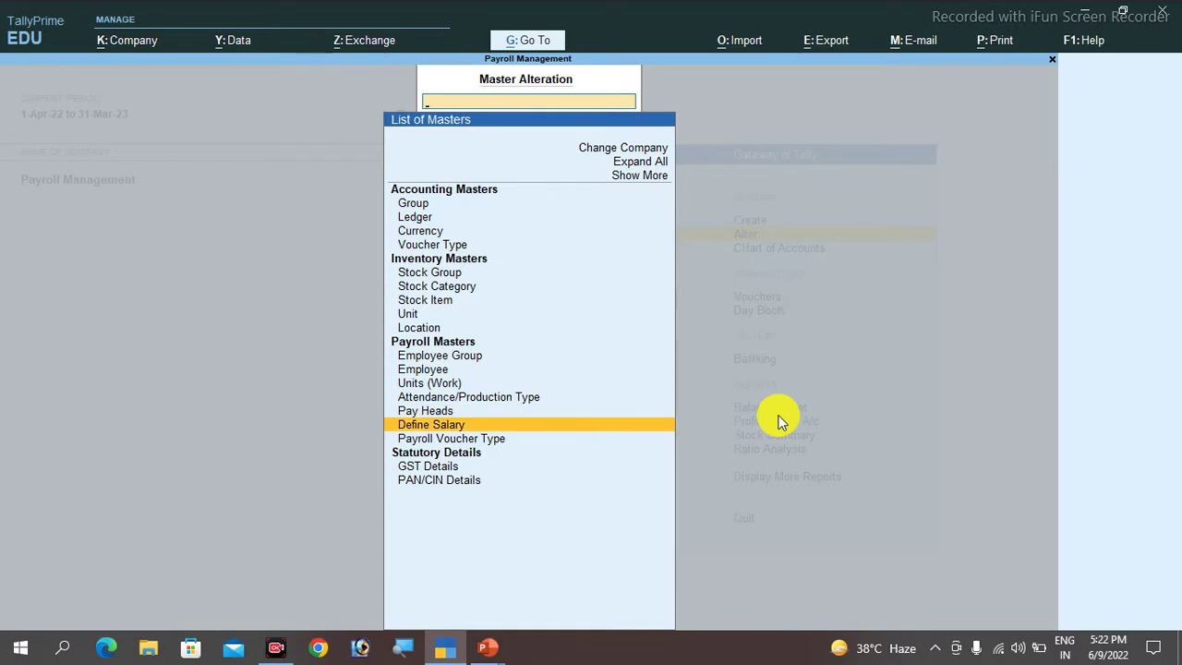
pyautogui.press('Return')
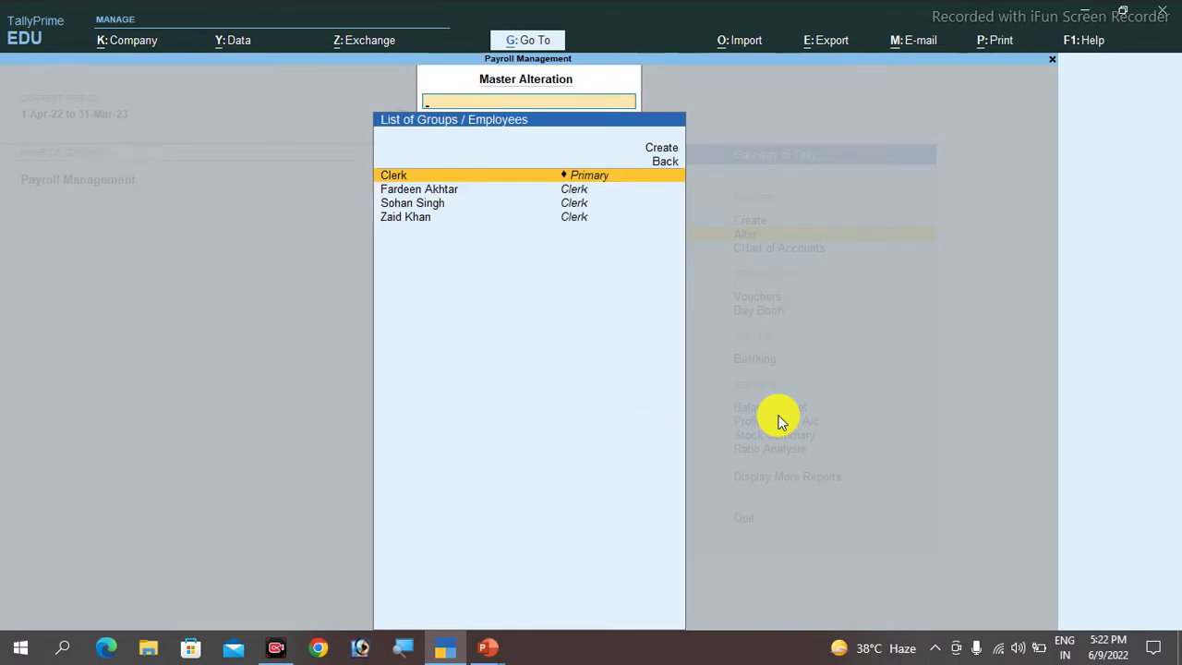
pyautogui.press('Down')
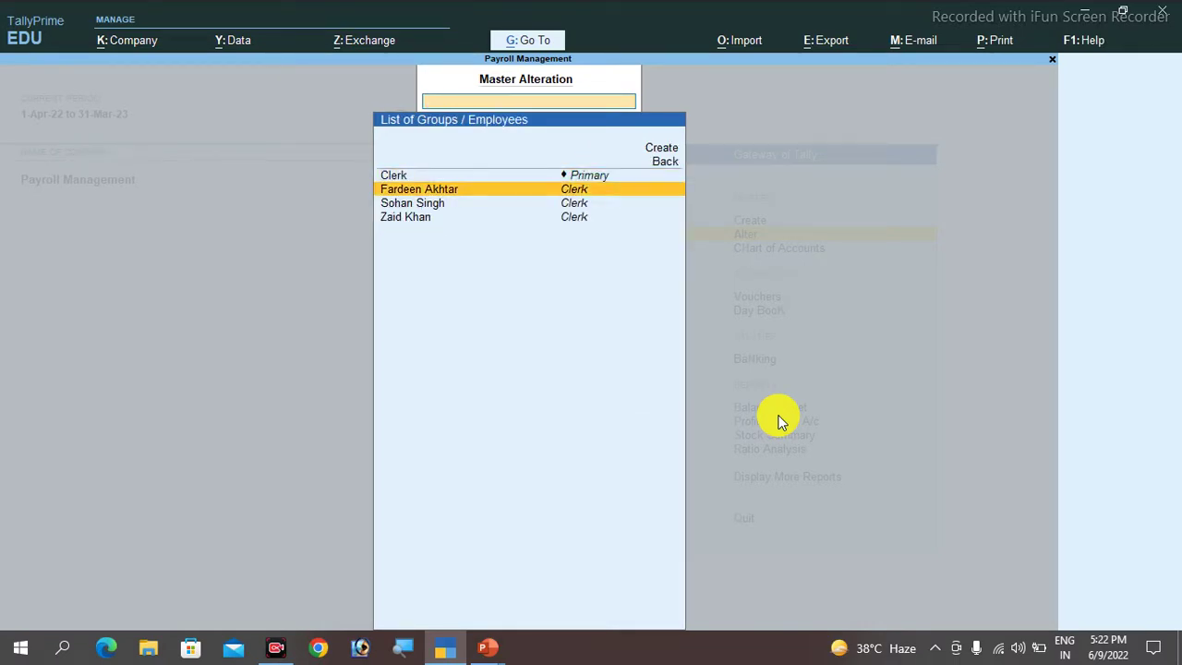
pyautogui.press('Return')
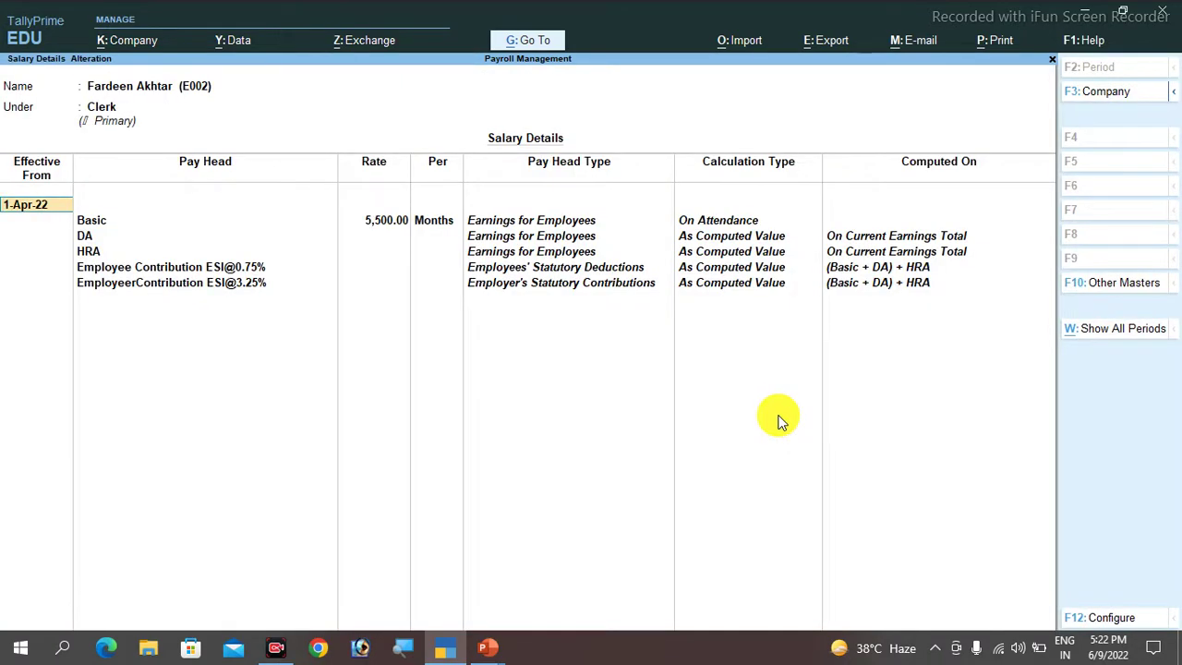
# - Add the Gratuity pay head below the existing pay heads in the first Clerk employee's salary details and save them
pyautogui.press('Return')
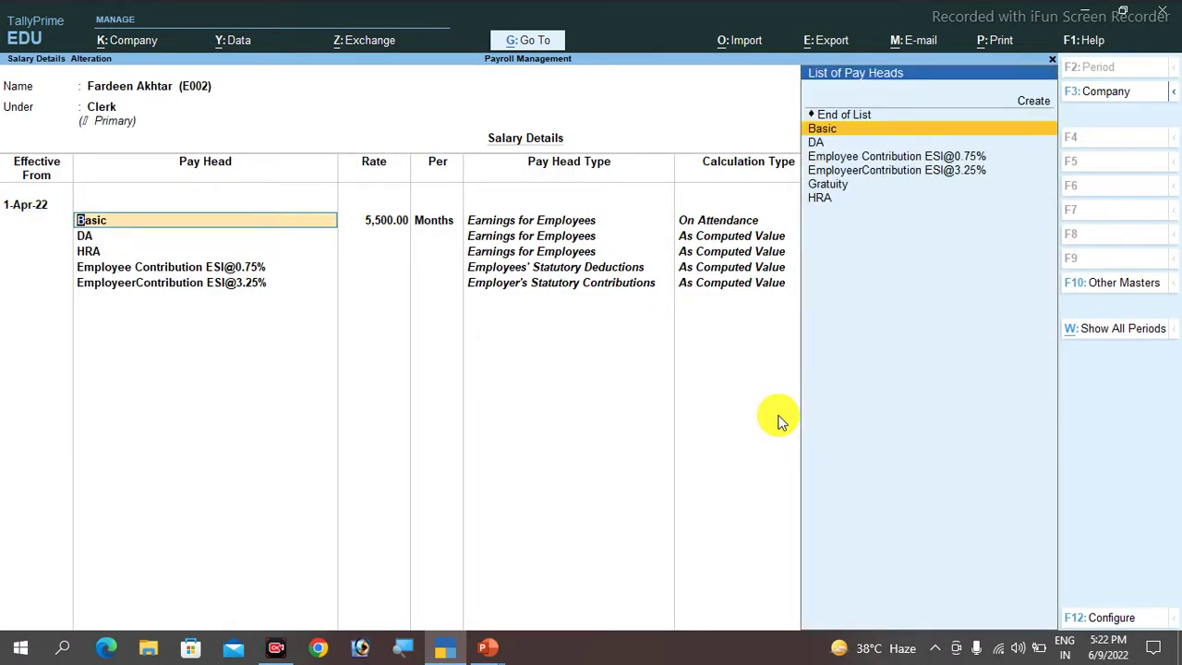
pyautogui.press('Return')
pyautogui.press('Return')
pyautogui.press('Return')
pyautogui.press('Return')
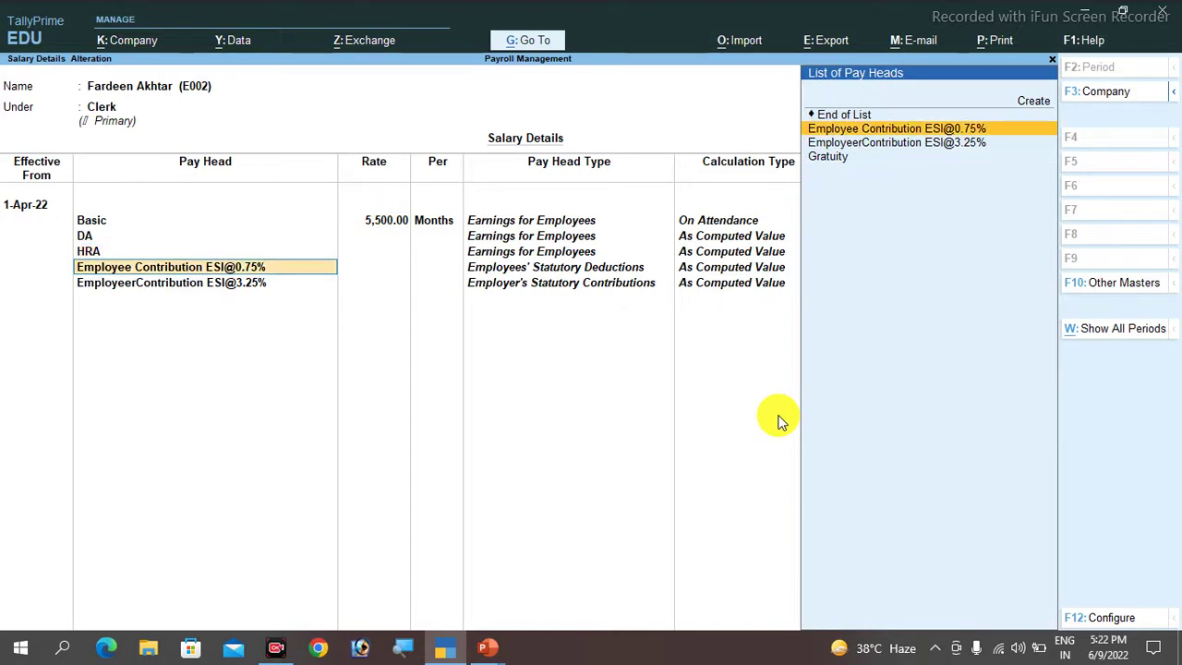
pyautogui.press('Return')
pyautogui.press('Return')
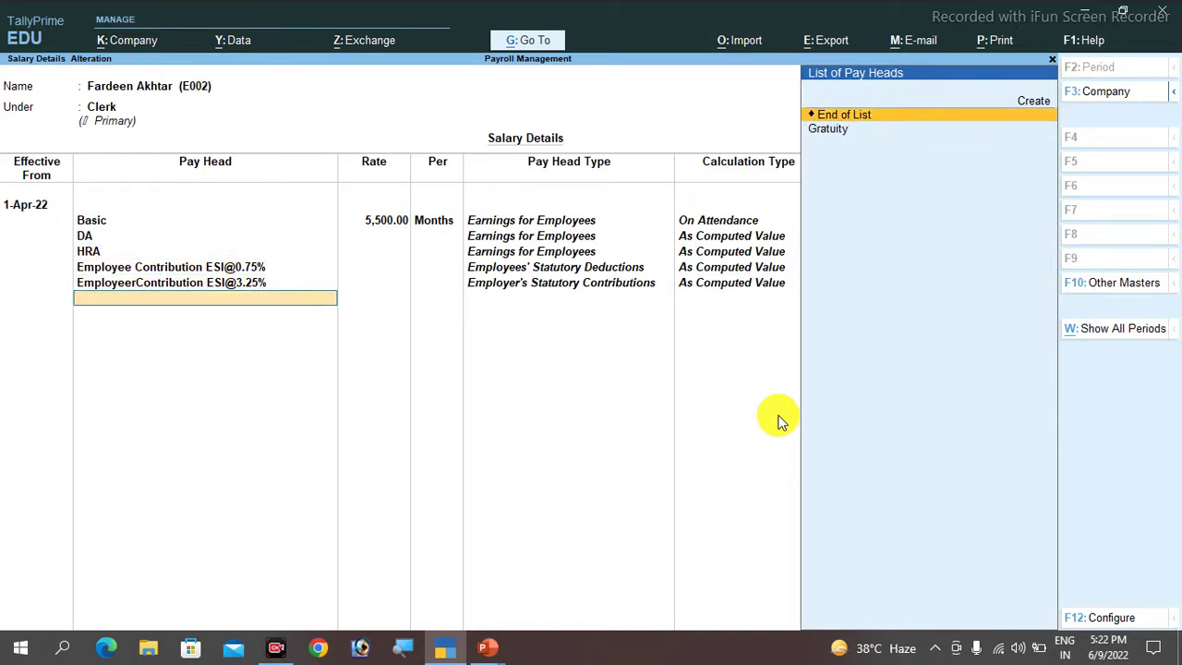
pyautogui.press('Down')
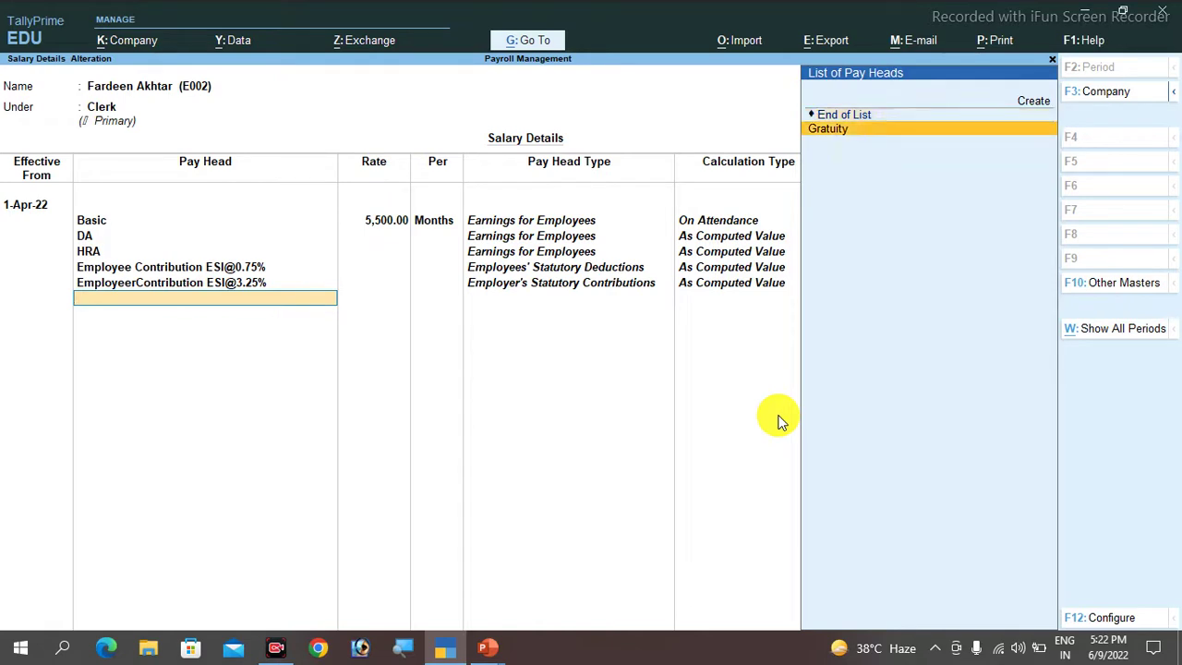
pyautogui.press('Return')
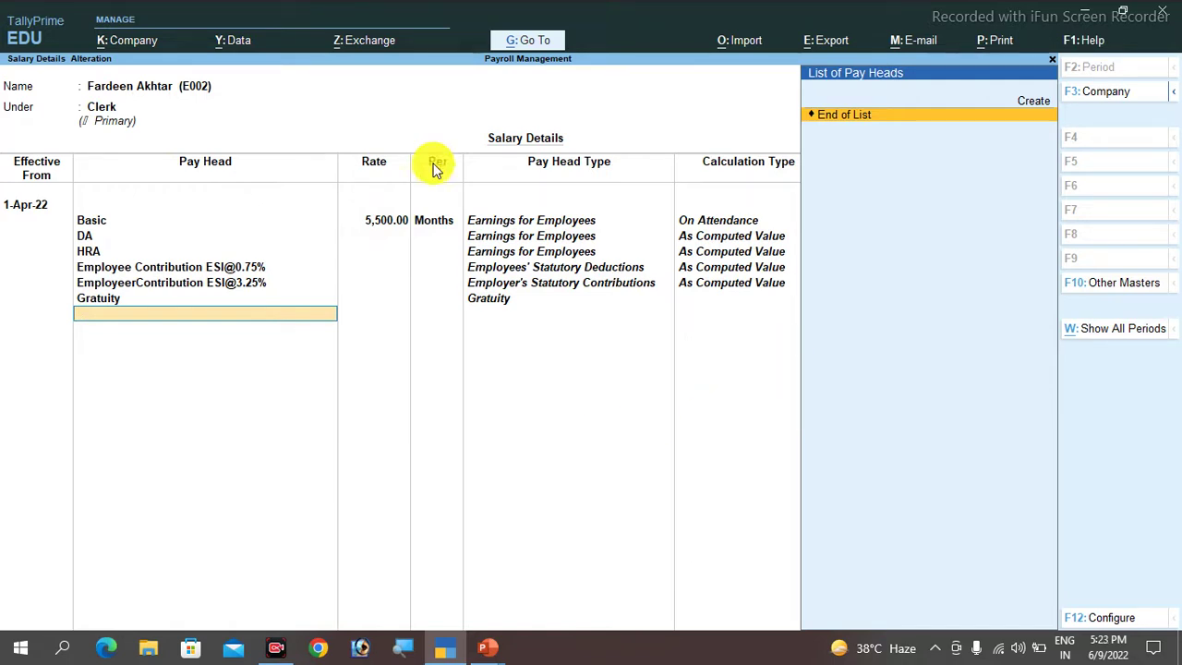
pyautogui.press('ctrl')
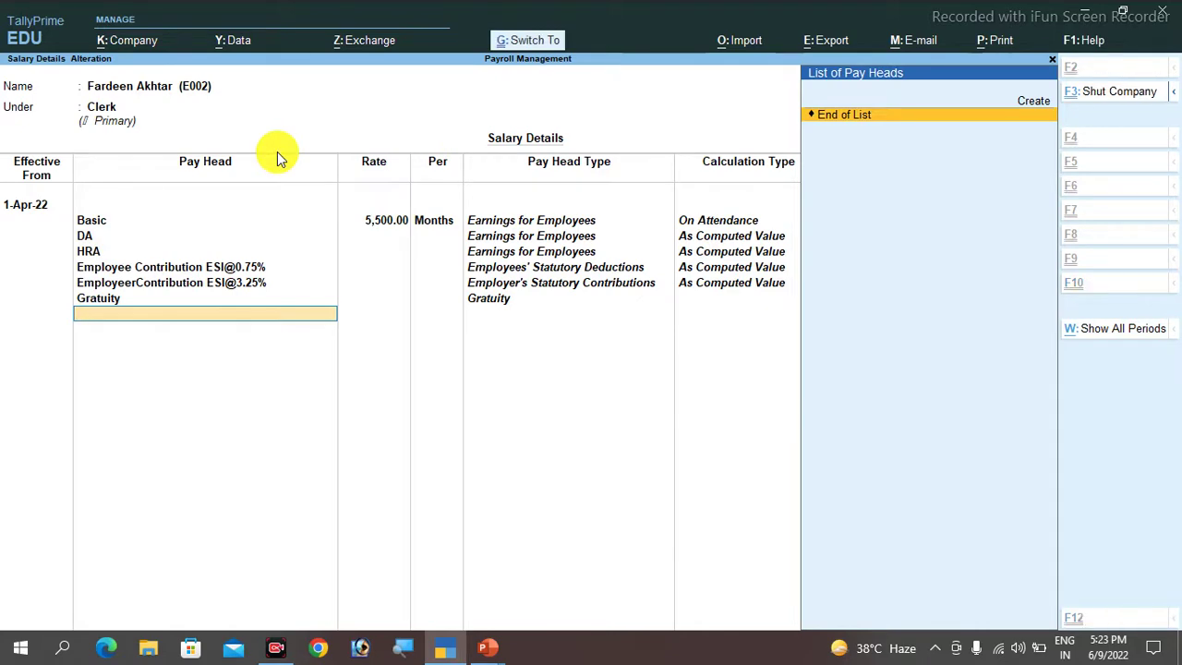
pyautogui.hotkey('ctrl', 'a')
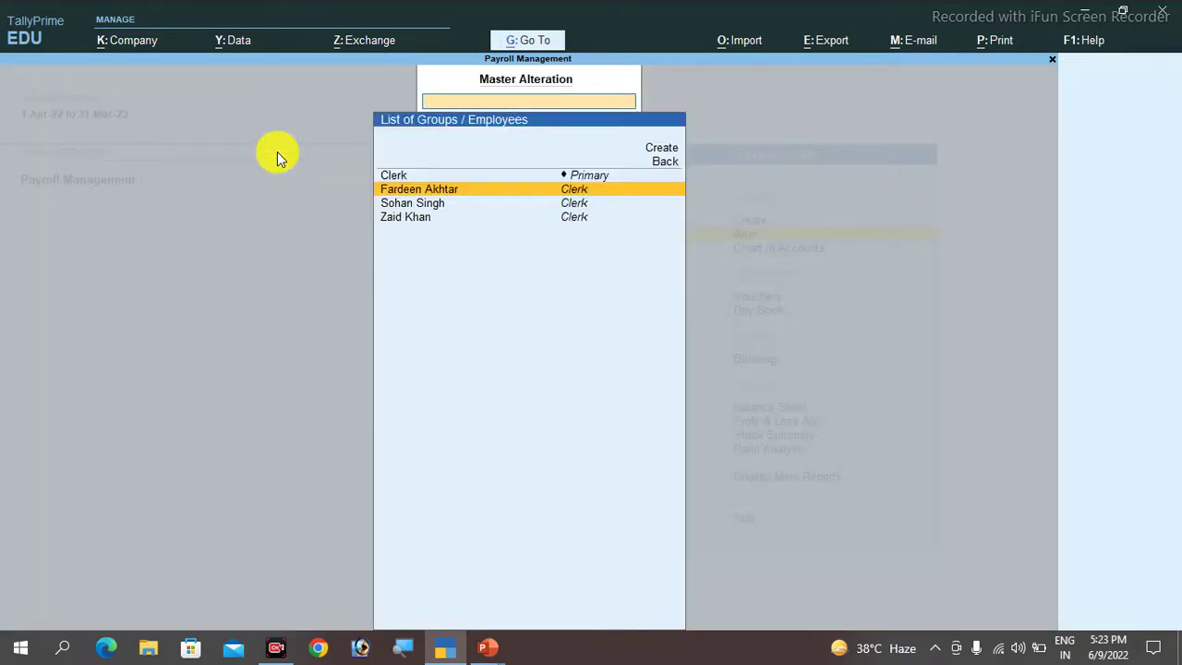
# - Add the Gratuity pay head to the salary details of the second employee under Clerk and save them
pyautogui.press('Down')
pyautogui.press('Return')
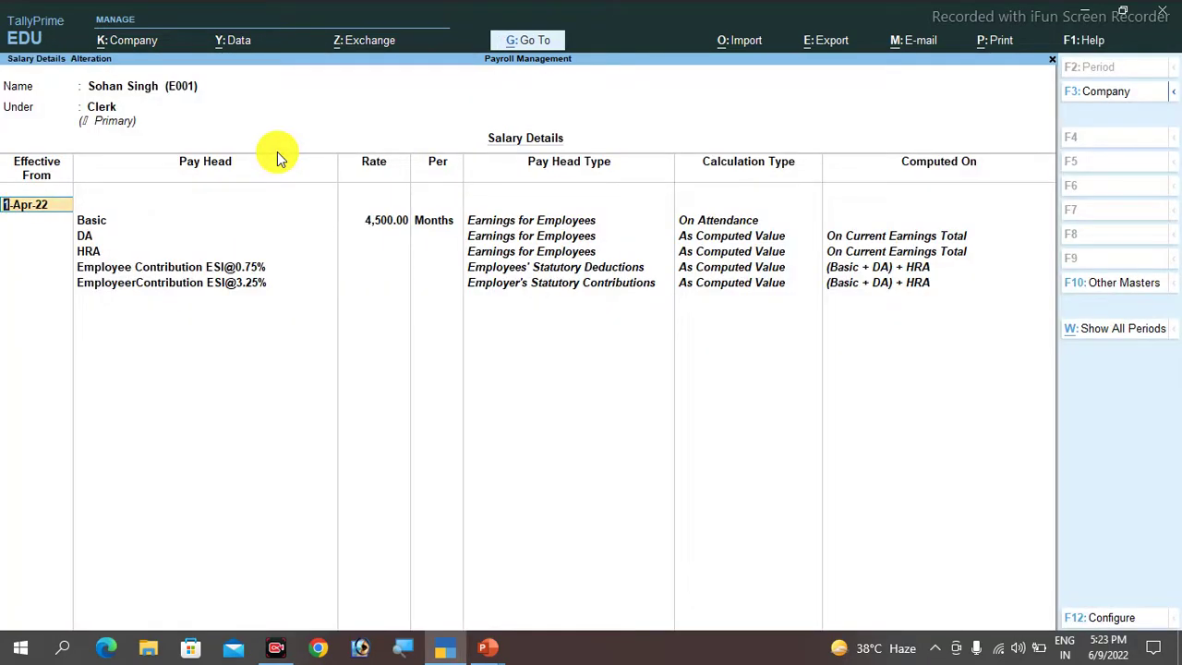
pyautogui.press('Return')
pyautogui.press('Return')
pyautogui.press('Return')
pyautogui.press('Return')
pyautogui.press('Return')
pyautogui.press('Return')
pyautogui.press('Return')
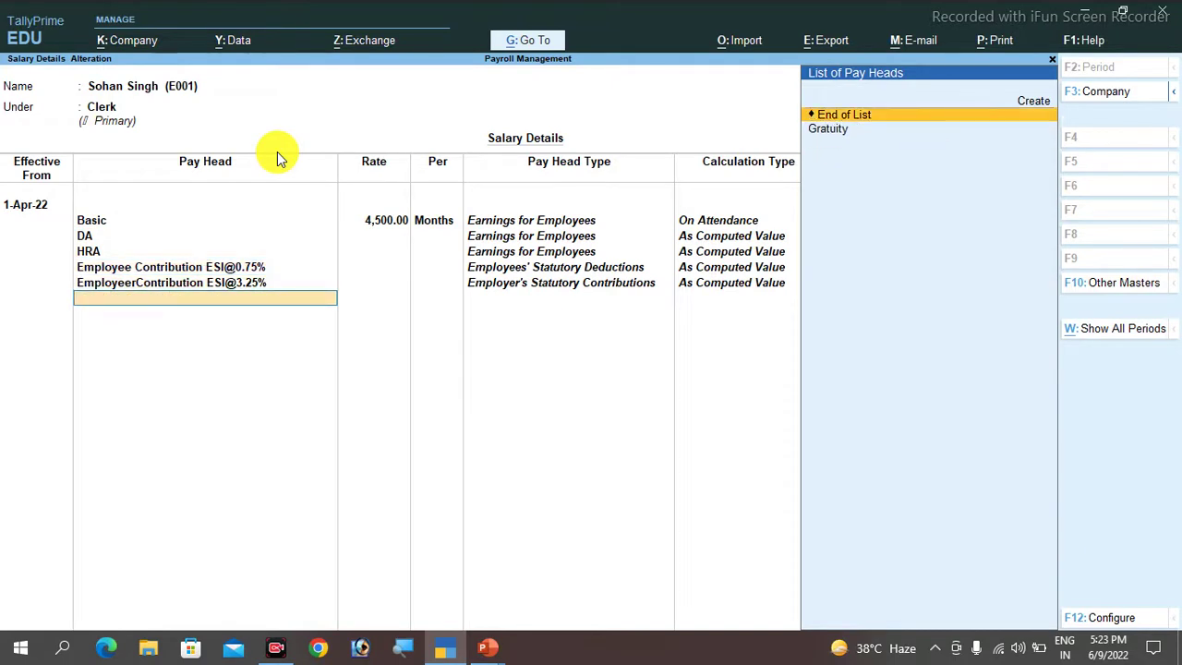
pyautogui.press('Down')
pyautogui.press('Return')
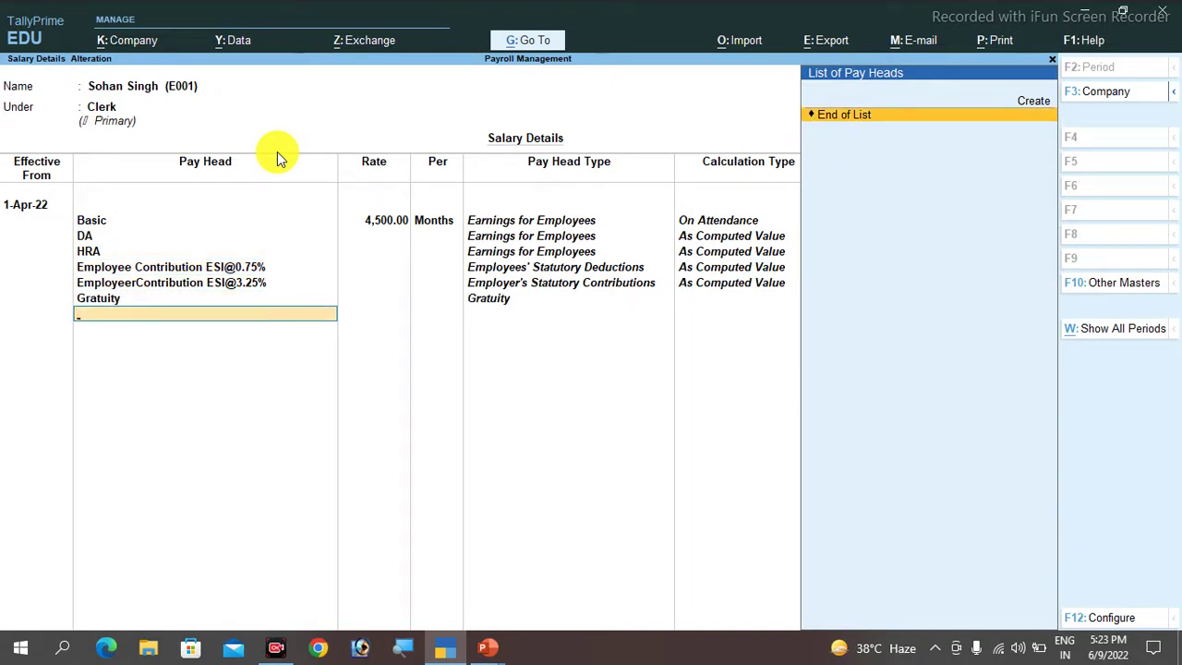
pyautogui.hotkey('ctrl', 'a')
# - Add the Gratuity pay head to the third Clerk employee's salary details, save them and return to the Gateway of Tally
pyautogui.press('Down')
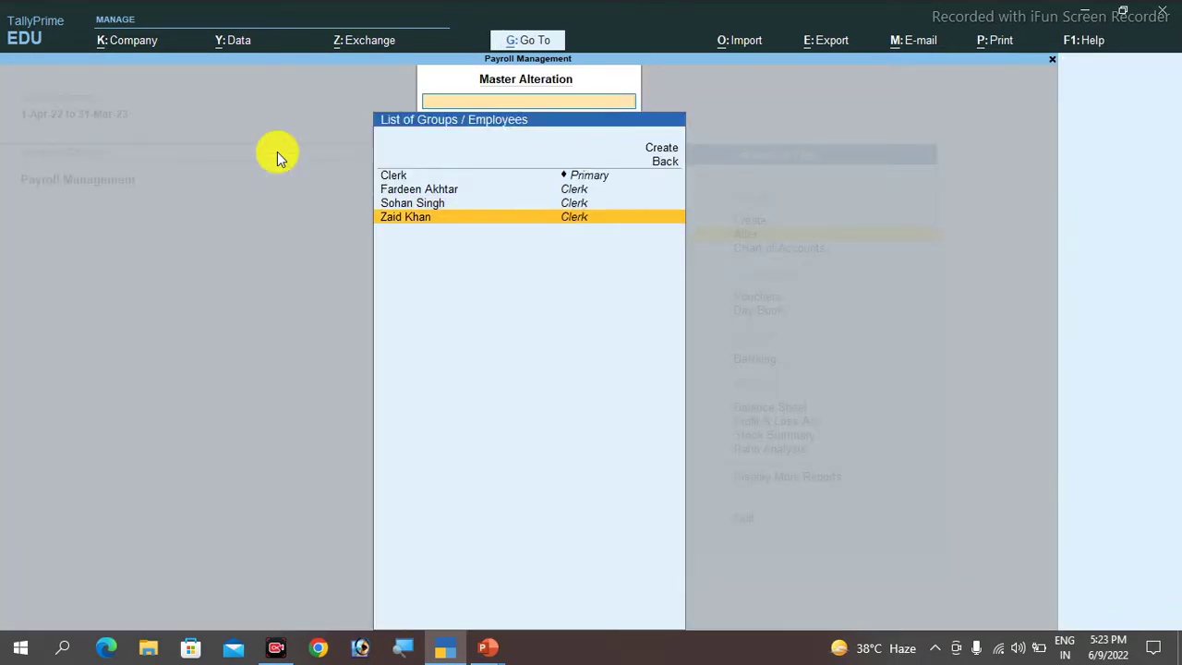
pyautogui.press('Return')
pyautogui.press('Return')
pyautogui.press('Return')
pyautogui.press('Return')
pyautogui.press('Return')
pyautogui.press('Return')
pyautogui.press('Return')
pyautogui.press('Return')
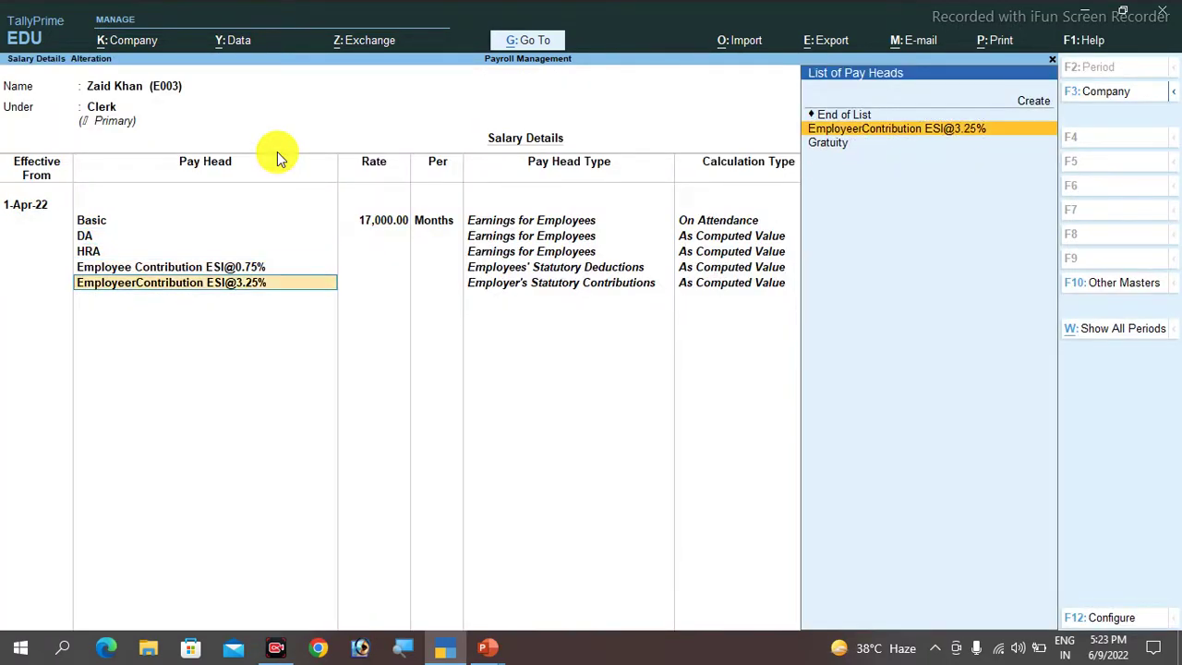
pyautogui.press('Down')
pyautogui.press('Return')
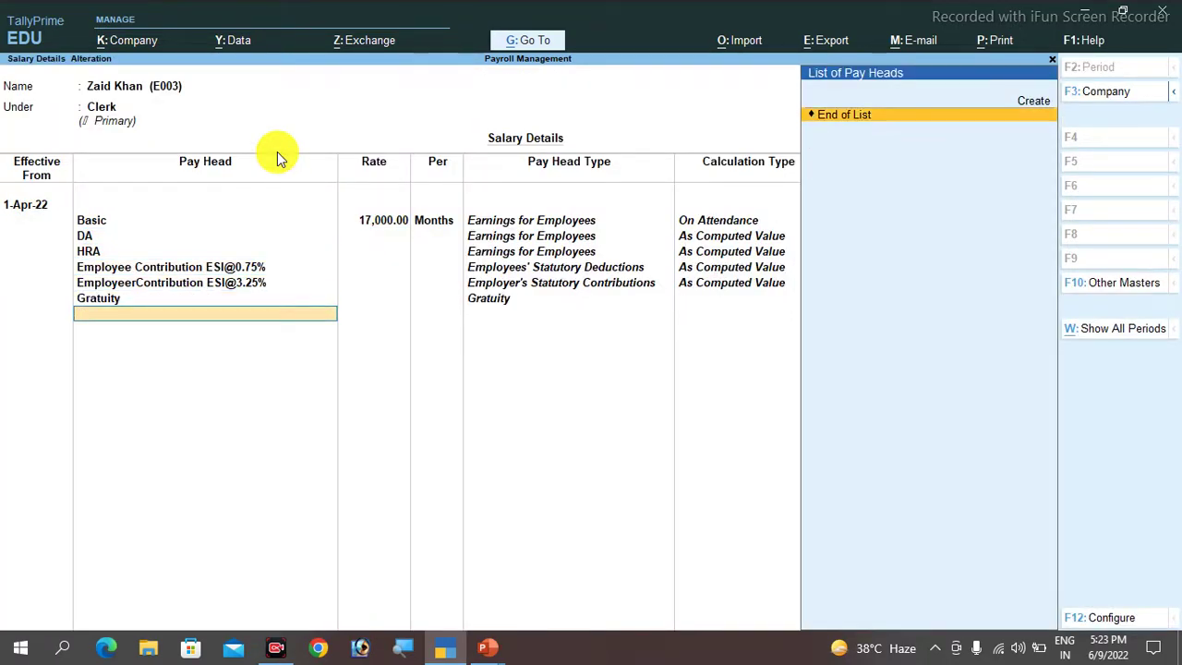
pyautogui.hotkey('ctrl', 'a')
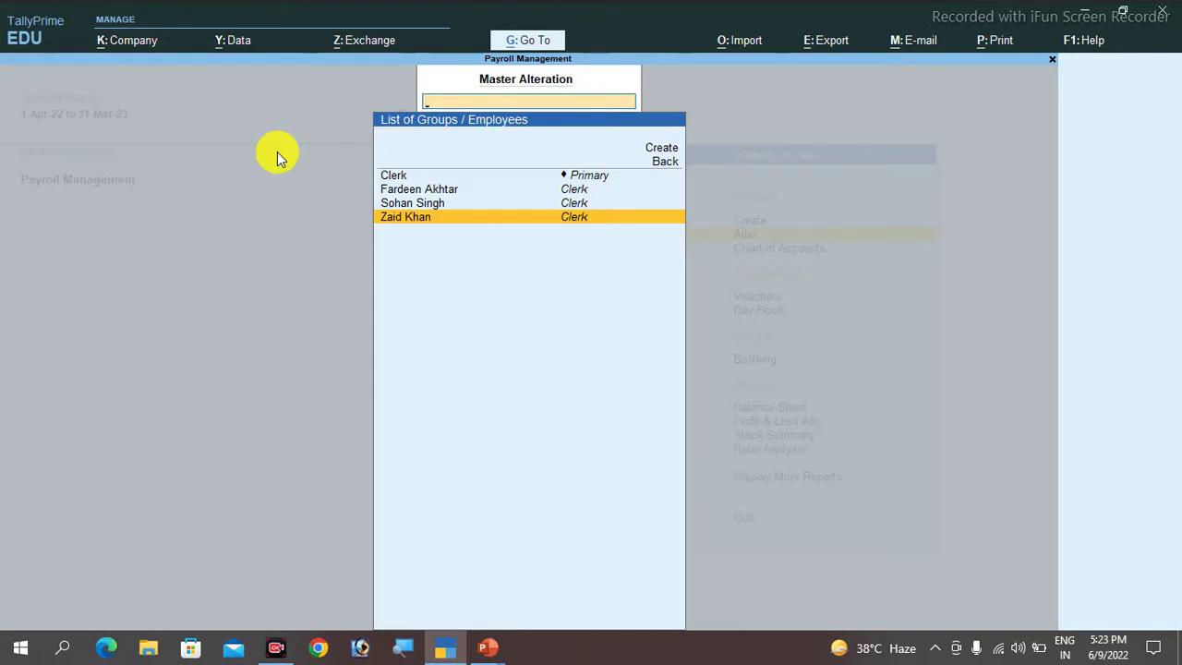
pyautogui.press('Escape')
pyautogui.press('Escape')
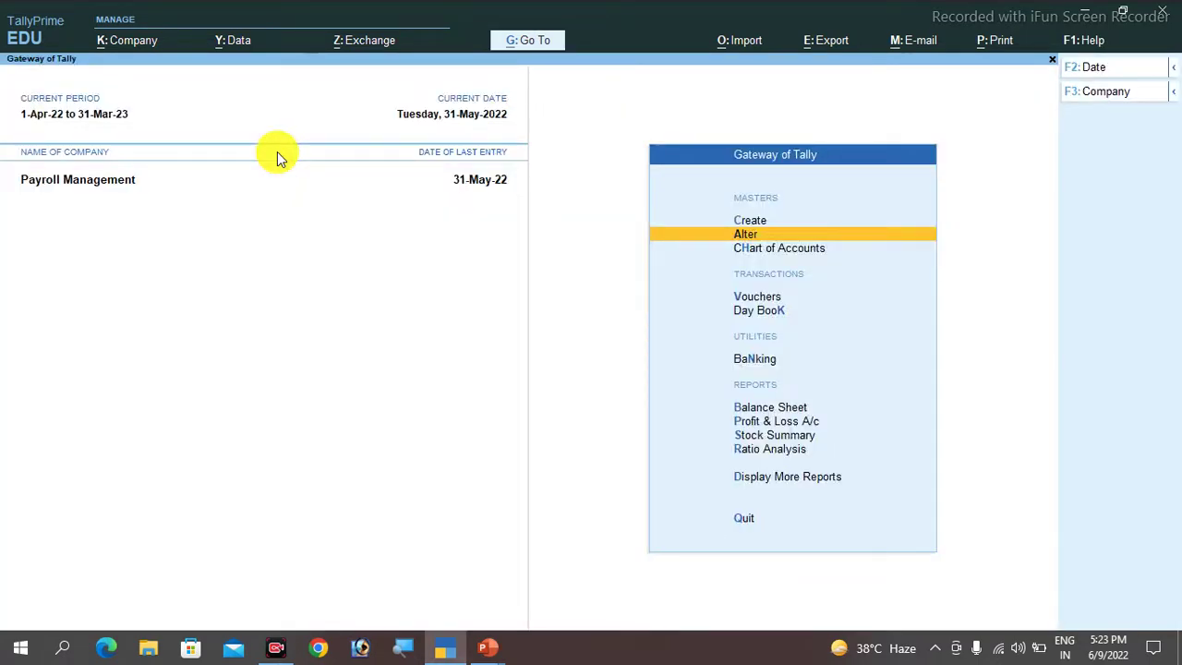
# - Reopen Payroll voucher No. 1 dated 31-May-22, save it again and return to the Gateway of Tally
pyautogui.press('Down')
pyautogui.press('Down')
pyautogui.press('Down')
pyautogui.press('Up')
pyautogui.press('Return')
pyautogui.press('pageup')
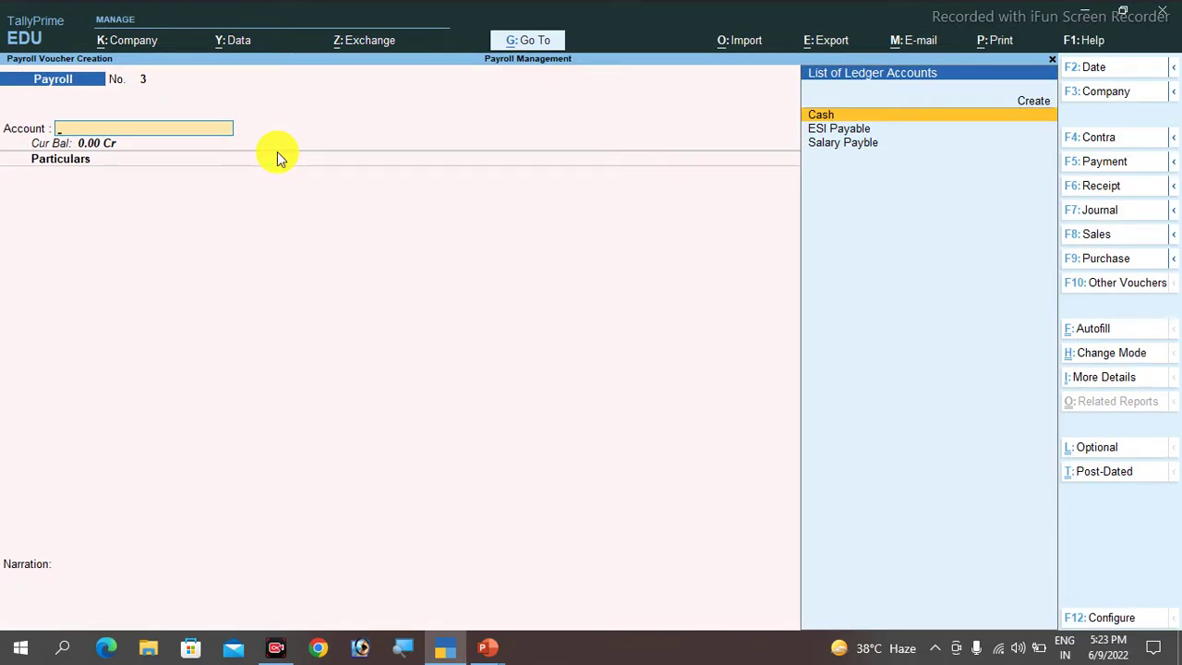
pyautogui.press('pageup')
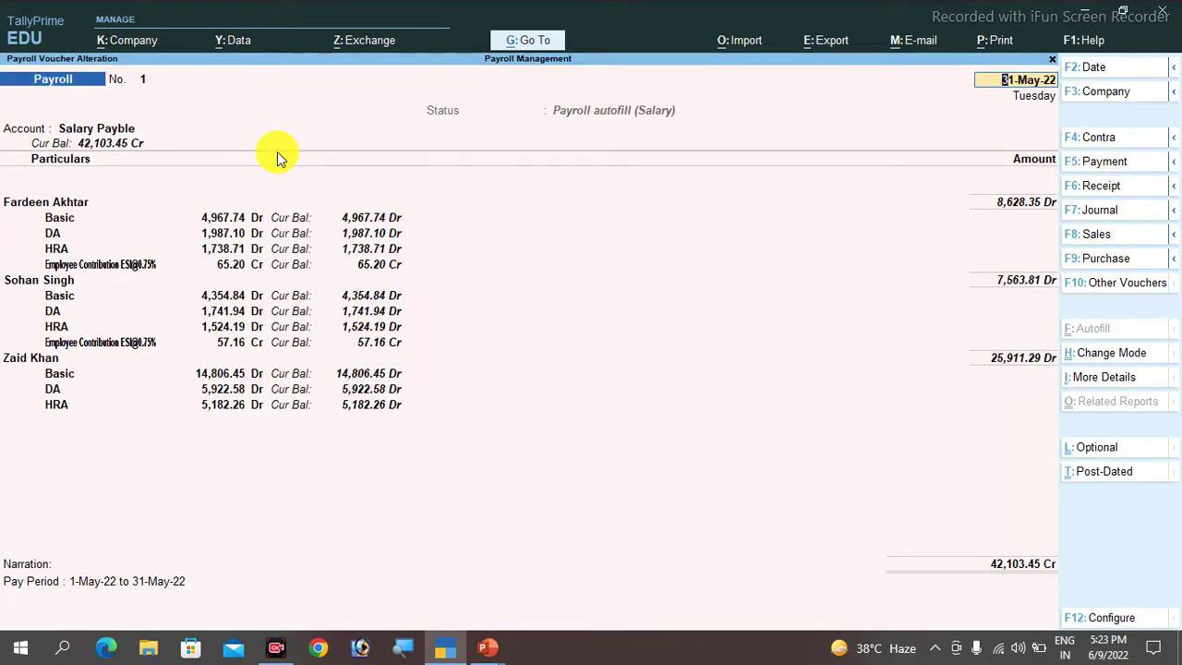
pyautogui.hotkey('ctrl', 'a')
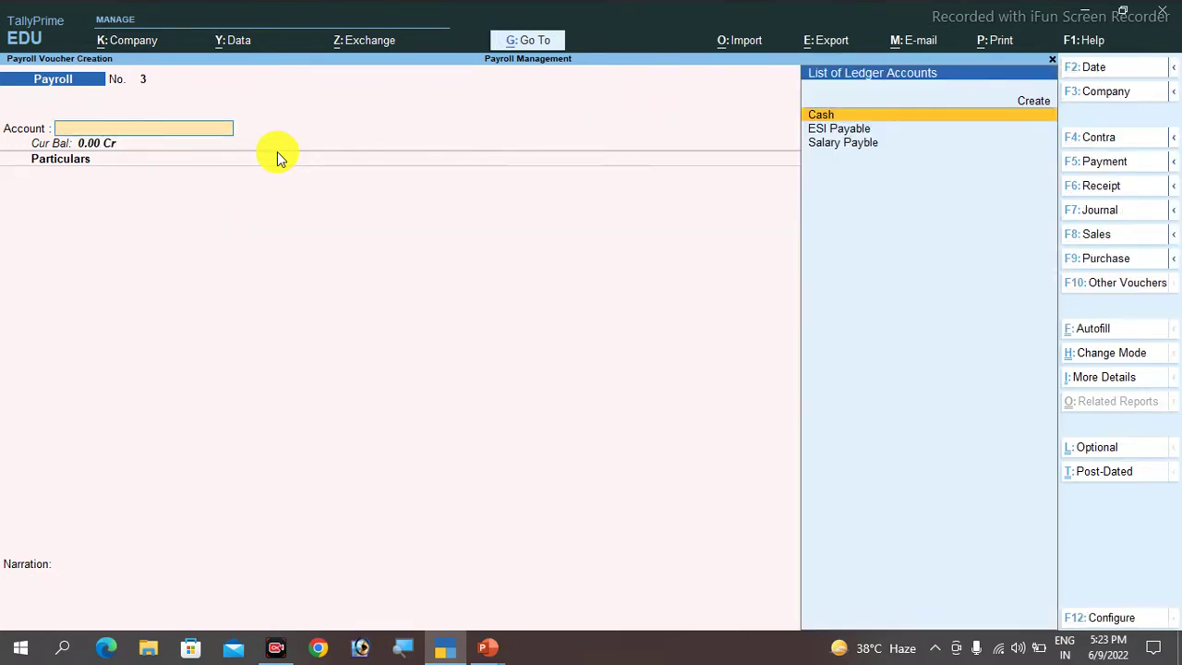
pyautogui.press('Escape')
pyautogui.press('y')
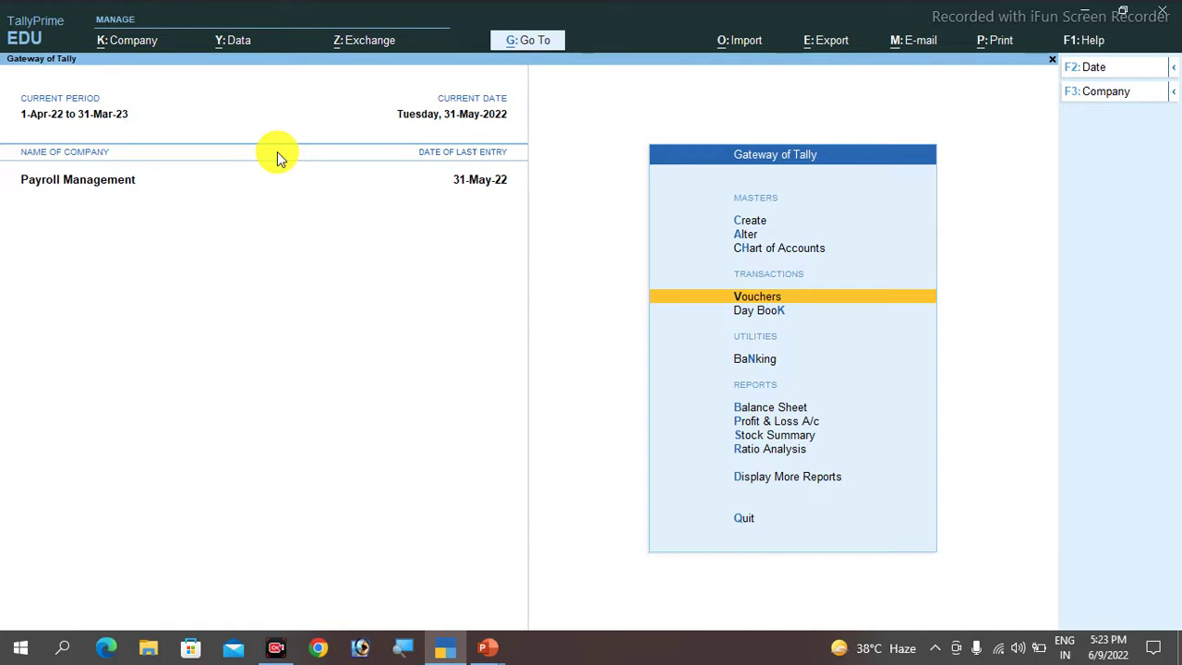
# - Open the Payroll Reports from the additional reports of the Gateway of Tally
pyautogui.press('Down')
pyautogui.press('Down')
pyautogui.press('Down')
pyautogui.press('Down')
pyautogui.press('Down')
pyautogui.press('Down')
pyautogui.press('Down')
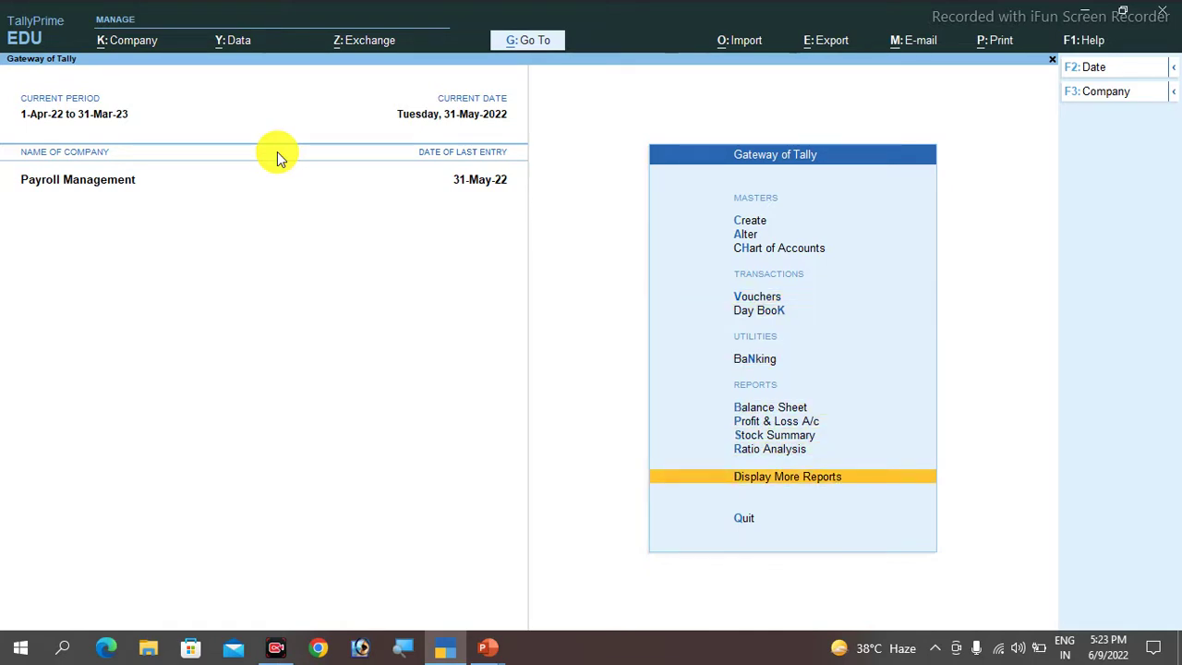
pyautogui.press('Return')
pyautogui.press('Down')
pyautogui.press('Down')
pyautogui.press('Down')
pyautogui.press('Down')
pyautogui.press('Down')
pyautogui.press('Down')
pyautogui.press('Down')
pyautogui.press('Down')
pyautogui.press('Down')
pyautogui.press('Down')
pyautogui.press('Up')
pyautogui.press('Return')
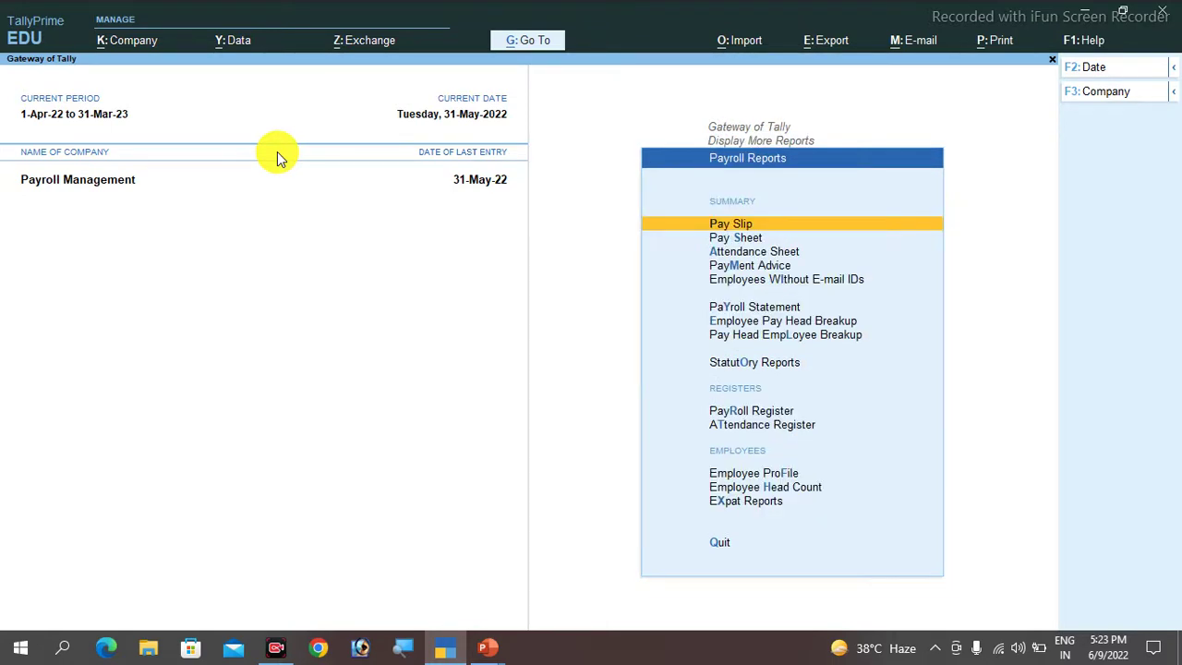
# - Check the earnings and deductions on the pay slip of the first employee under Clerk, and return to Payroll Reports
pyautogui.press('Return')
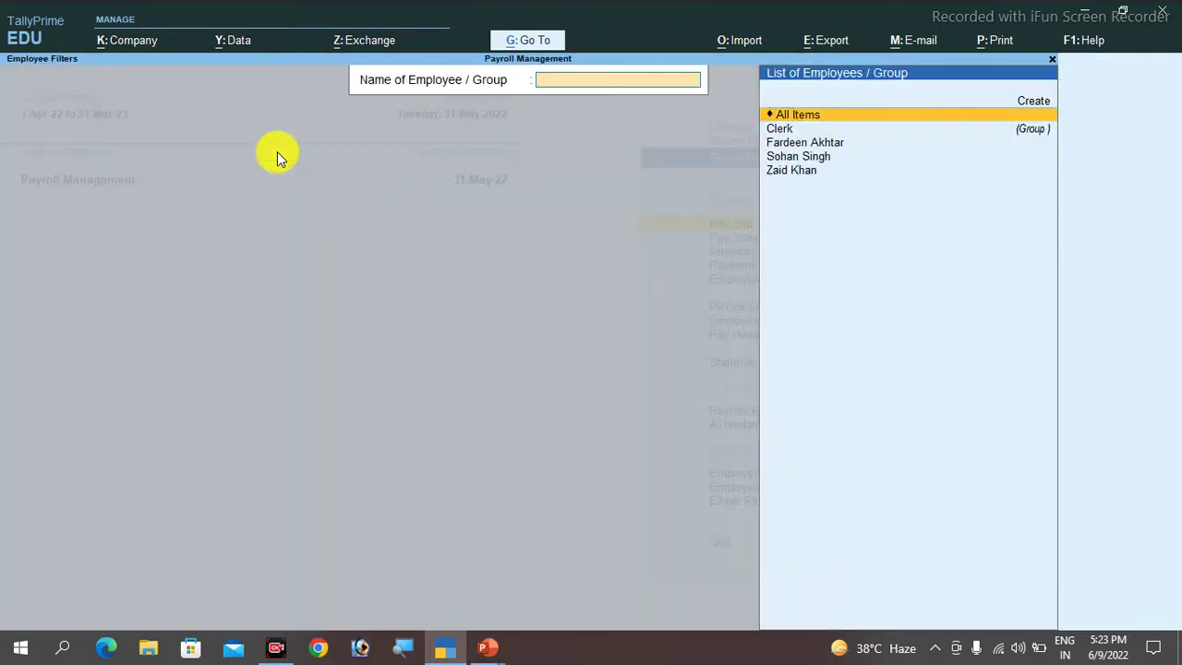
pyautogui.press('Down')
pyautogui.press('Down')
pyautogui.press('Return')
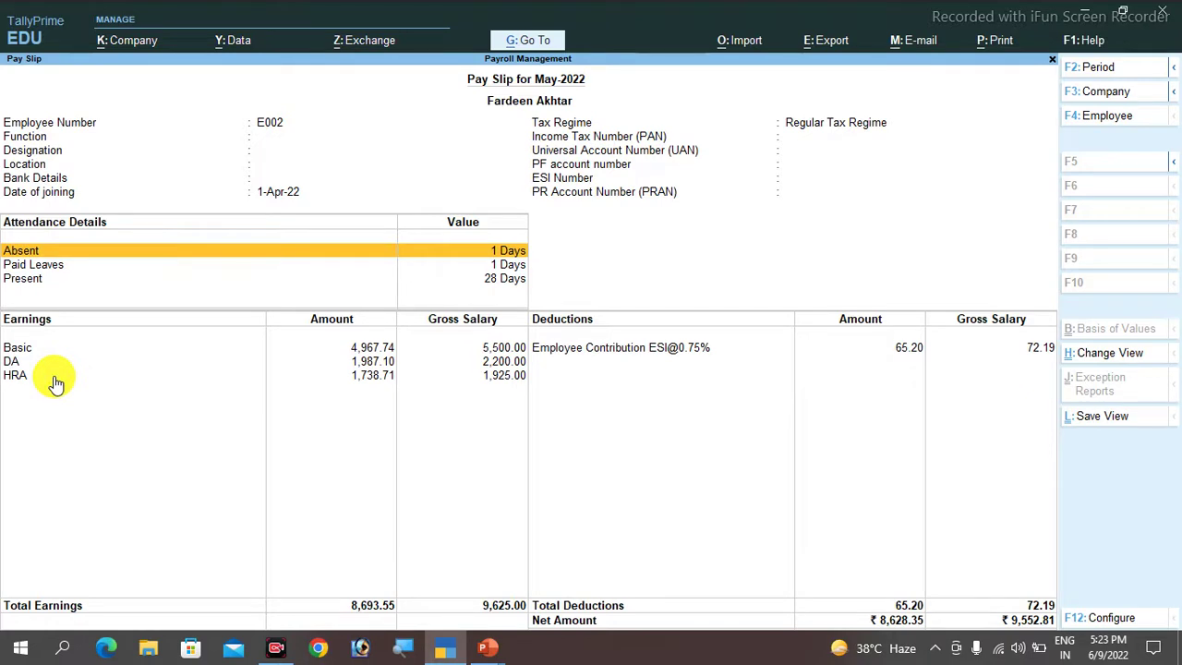
pyautogui.press('Escape')
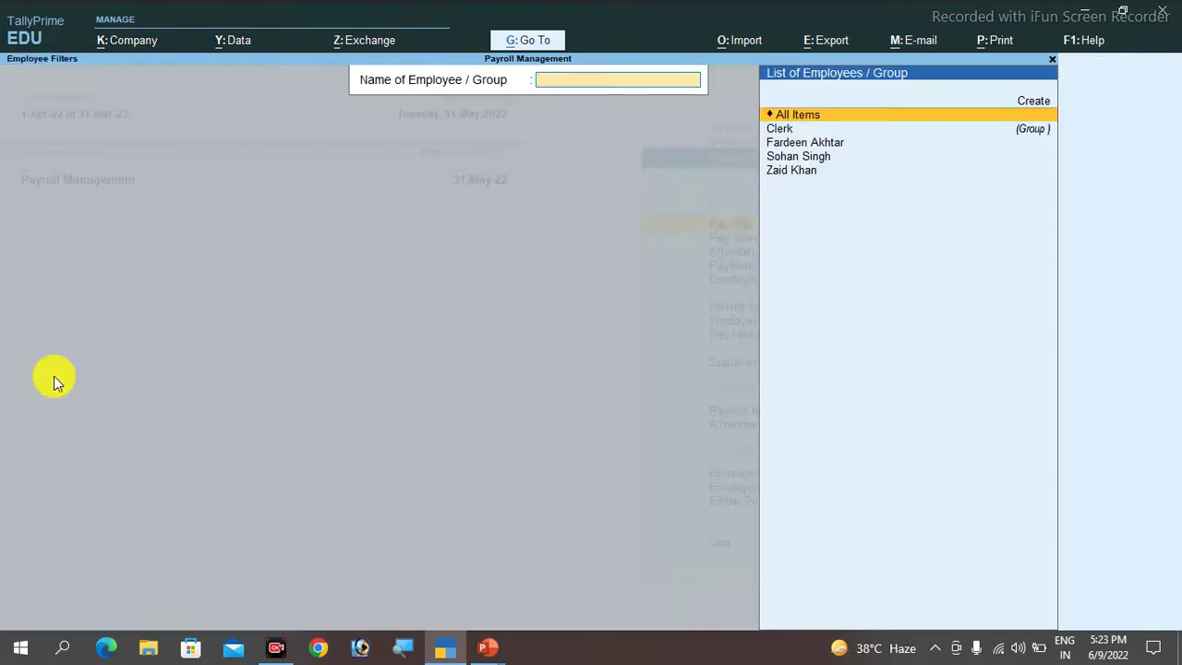
pyautogui.press('Escape')
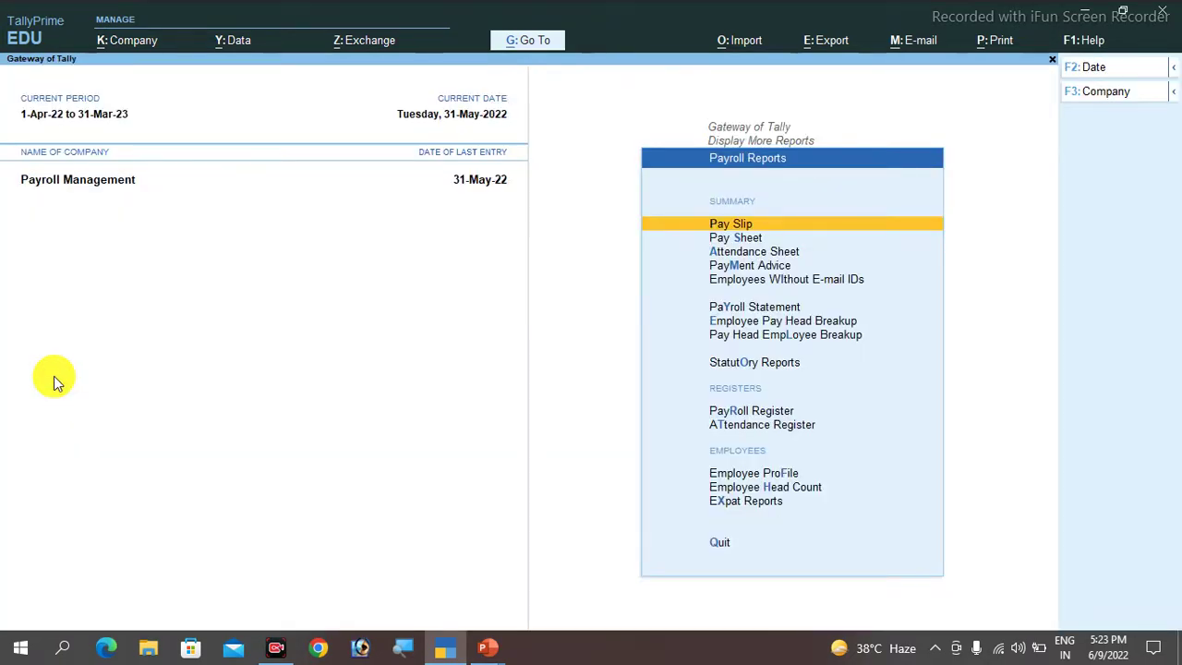
# - Open the Gratuity summary from the statutory payroll reports and examine the employees' gratuity amounts
pyautogui.press('Down')
pyautogui.press('Down')
pyautogui.press('Down')
pyautogui.press('Down')
pyautogui.press('Down')
pyautogui.press('Down')
pyautogui.press('Down')
pyautogui.press('Down')
pyautogui.press('Down')
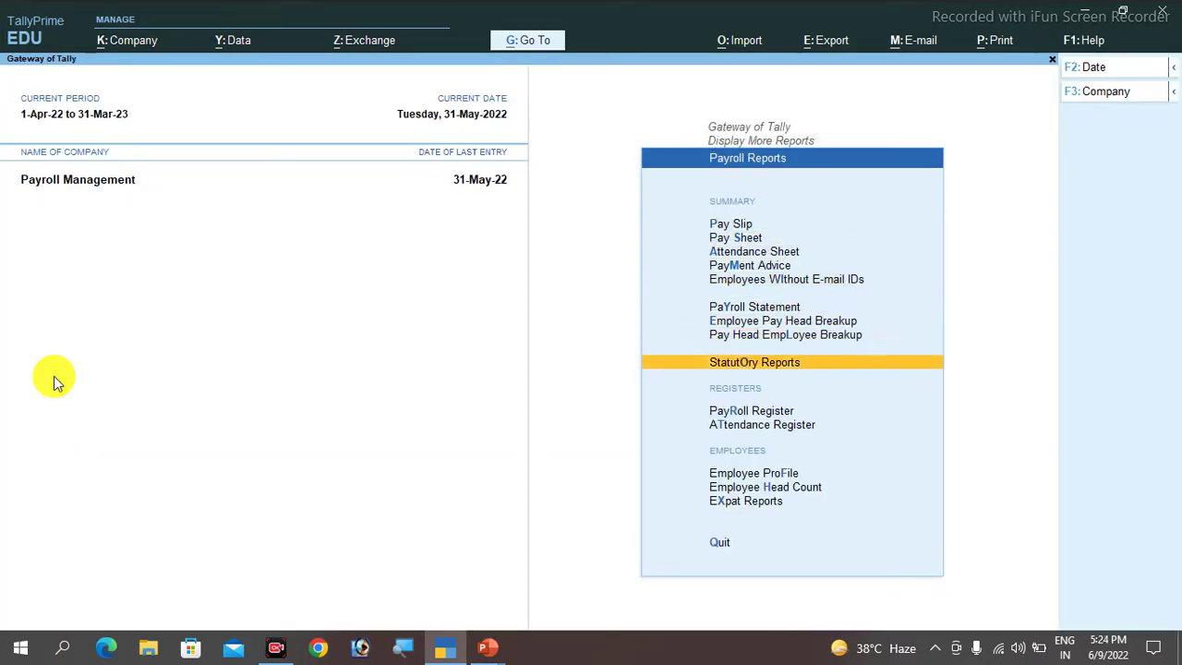
pyautogui.press('Up')
pyautogui.press('Return')
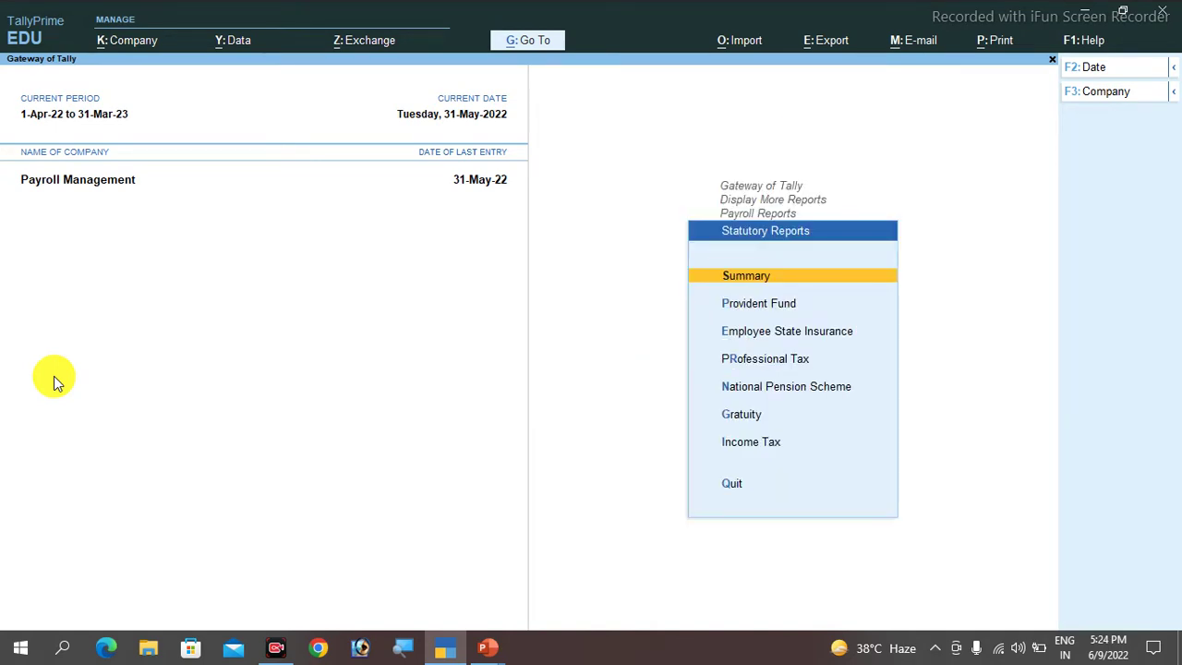
pyautogui.press('Down')
pyautogui.press('Down')
pyautogui.press('Down')
pyautogui.press('Down')
pyautogui.press('Down')
pyautogui.press('Down')
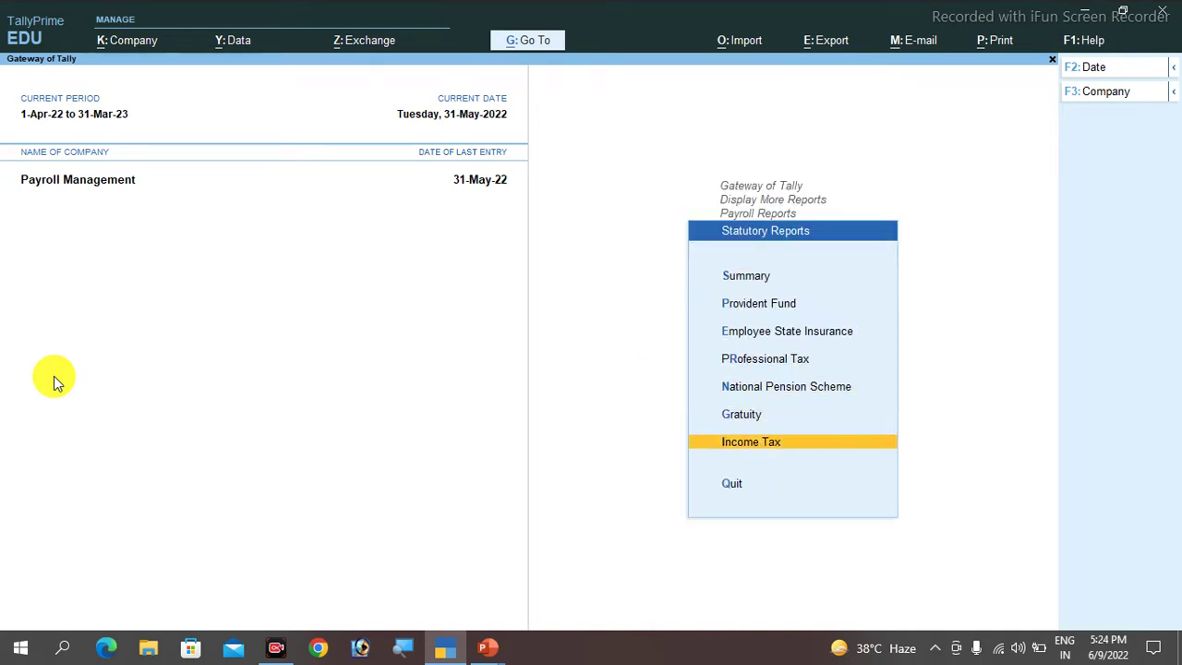
pyautogui.press('Up')
pyautogui.press('Return')
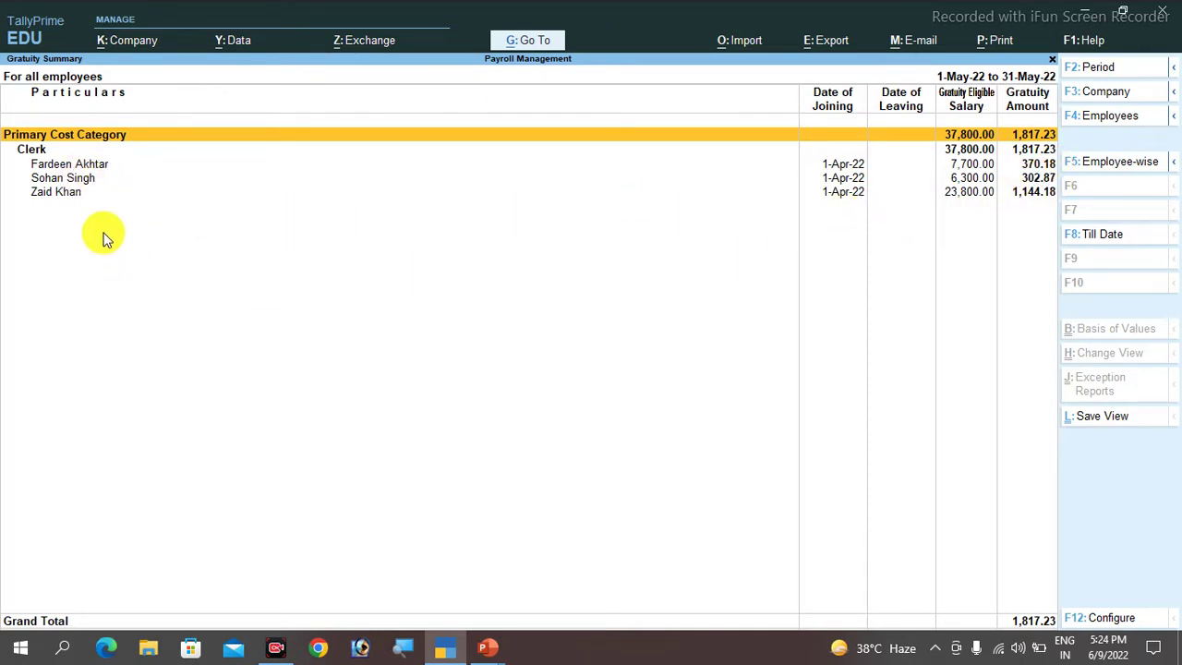
# - Show the gratuity summary employee-wise and set its period from 1-4-2022 to 31-3-2032
pyautogui.click(1109, 161)
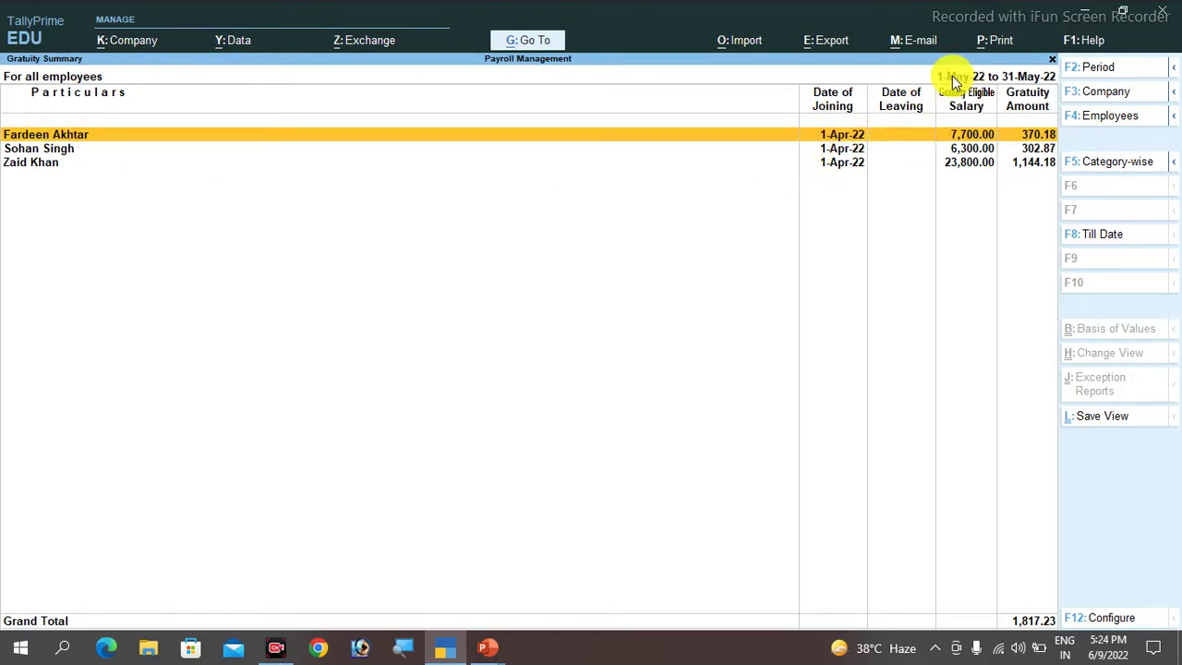
pyautogui.click(1092, 70)
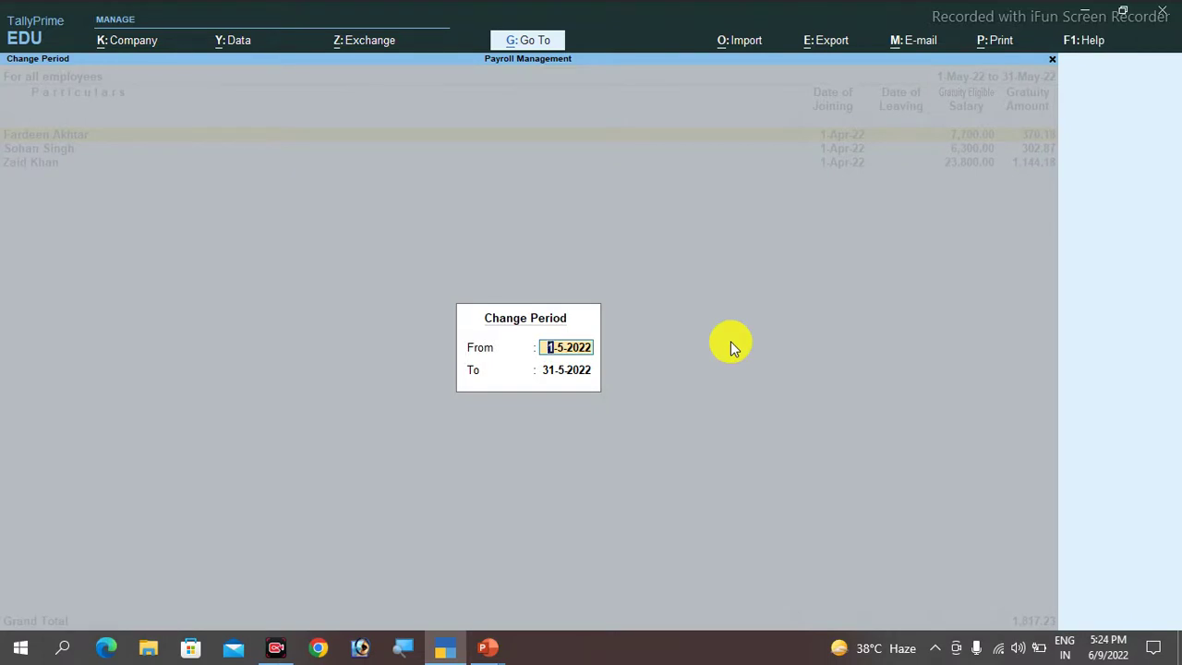
pyautogui.write('01-04-2022')
pyautogui.press('Return')
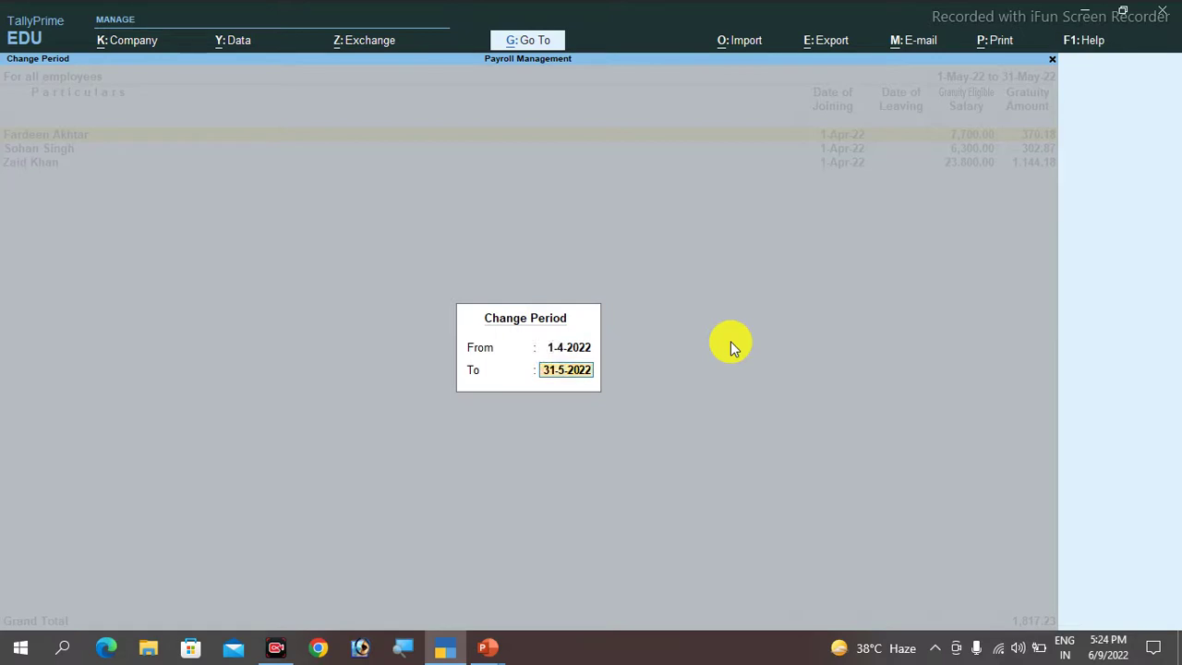
pyautogui.write('31-03-2032')
pyautogui.press('Return')
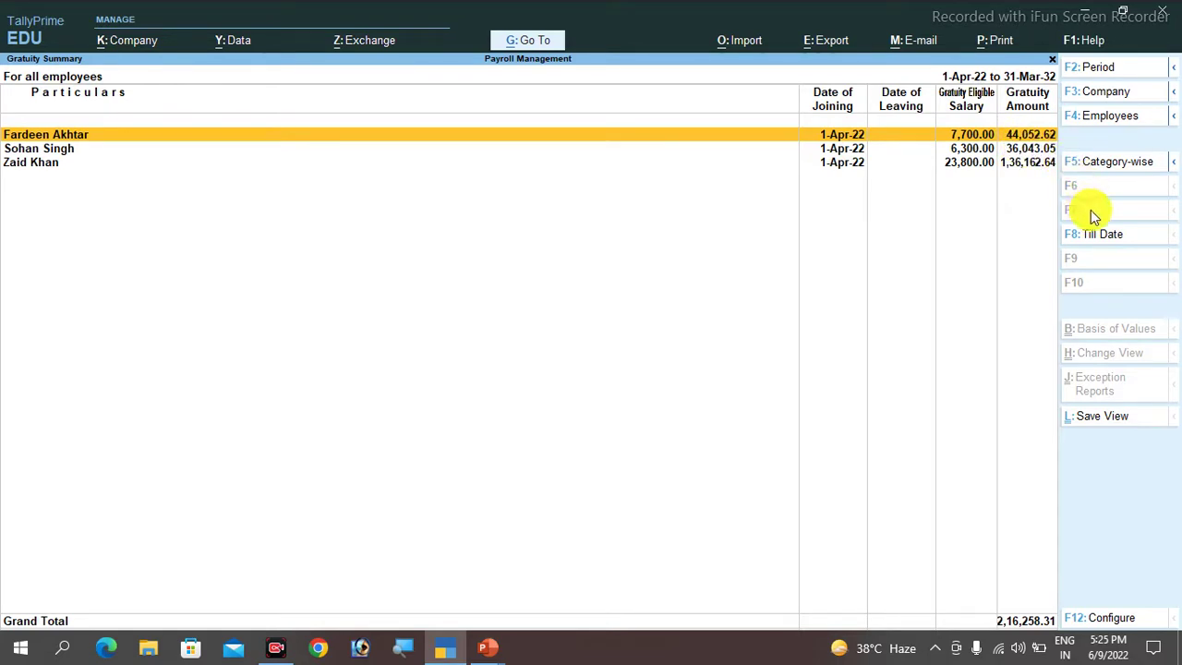
# - View the gratuity summary till date, and return to the Gateway of Tally
pyautogui.click(1105, 234)
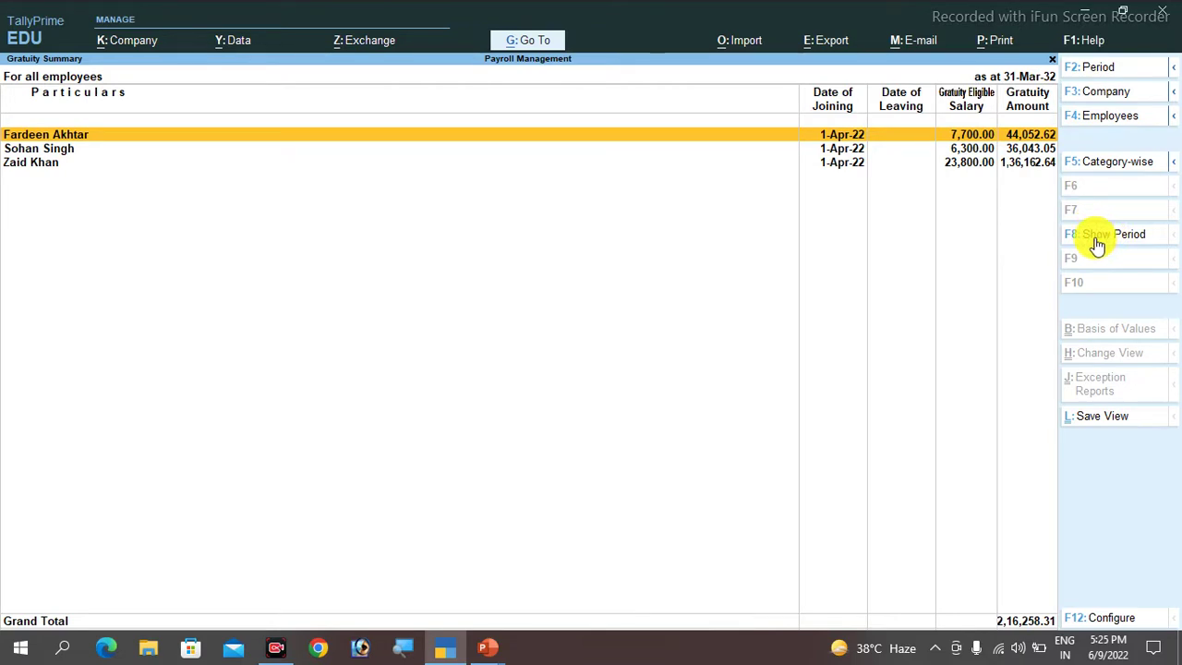
pyautogui.press('Escape')
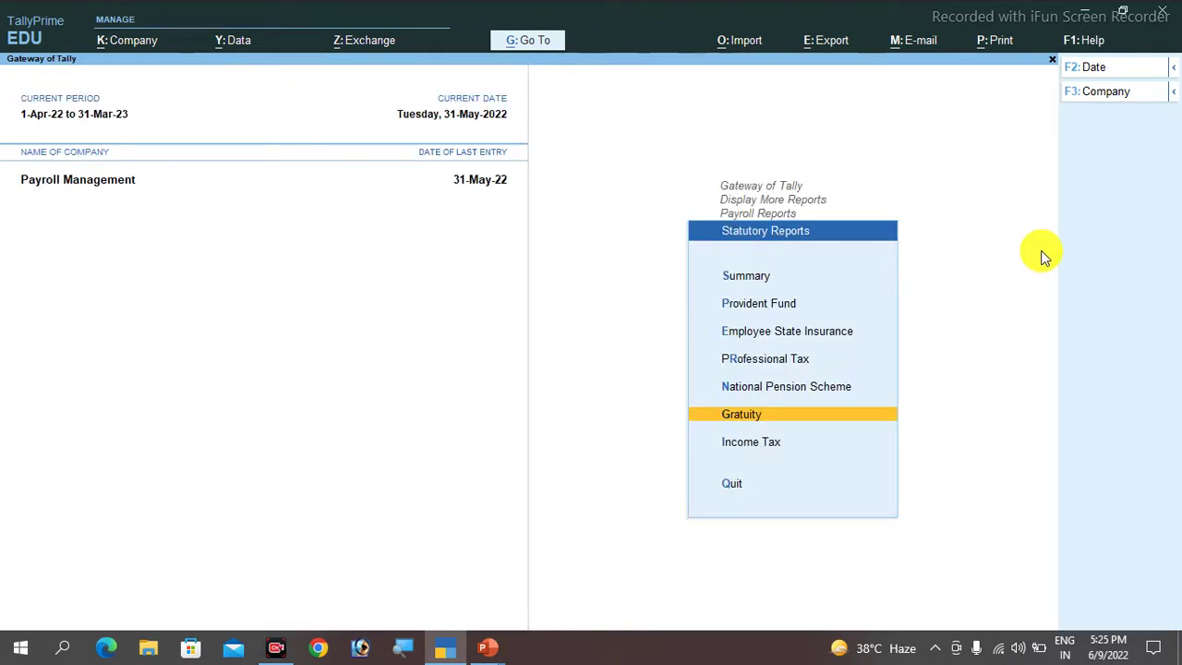
pyautogui.press('Escape')
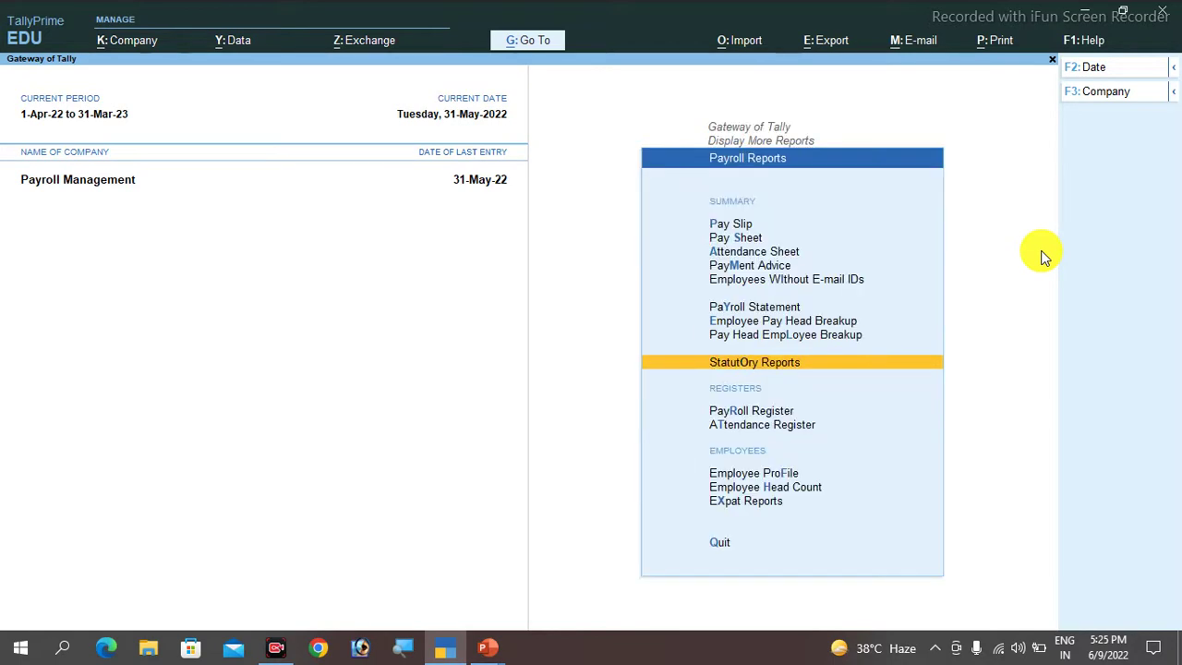
pyautogui.press('Escape')
pyautogui.press('Escape')
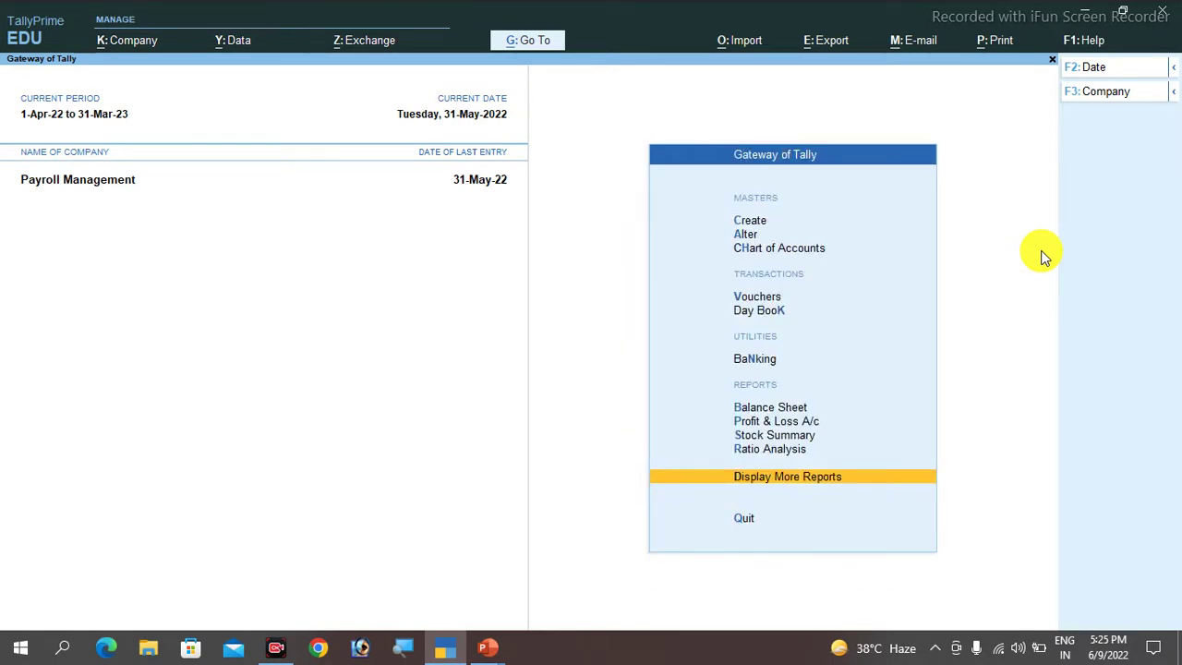